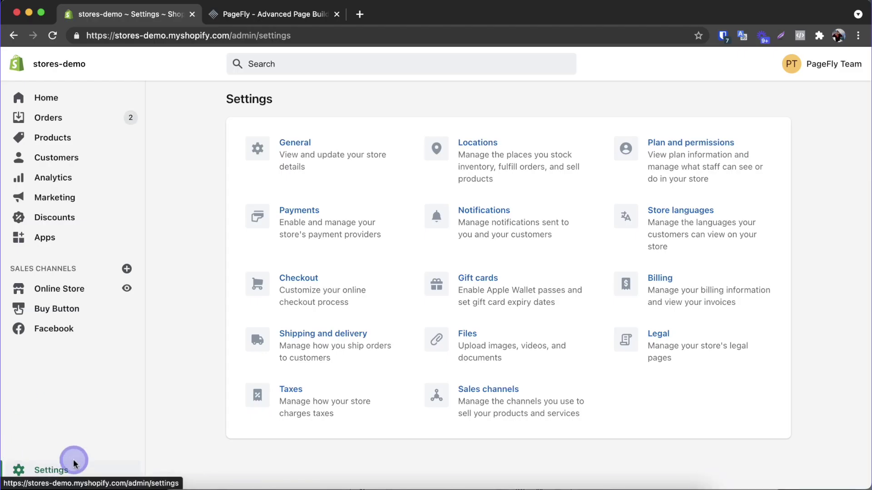
Open the store's general settings and highlight the sender email for checking.
click(299, 165)
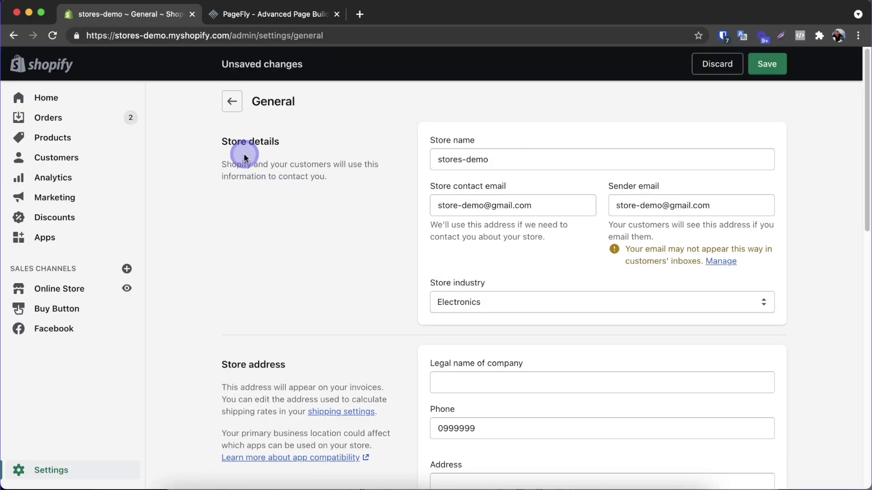
drag(719, 205, 591, 204)
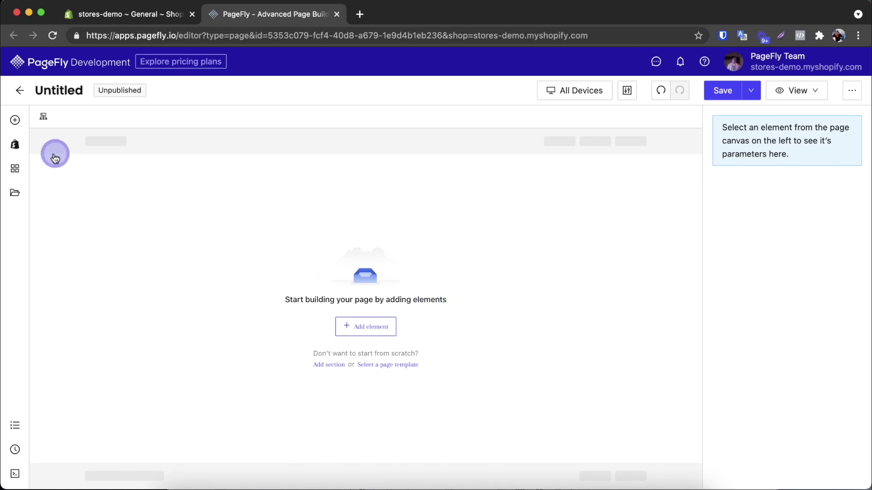
In the PageFly editor, add the Customer Form variant with side-by-side first and last name fields to the empty page.
click(15, 146)
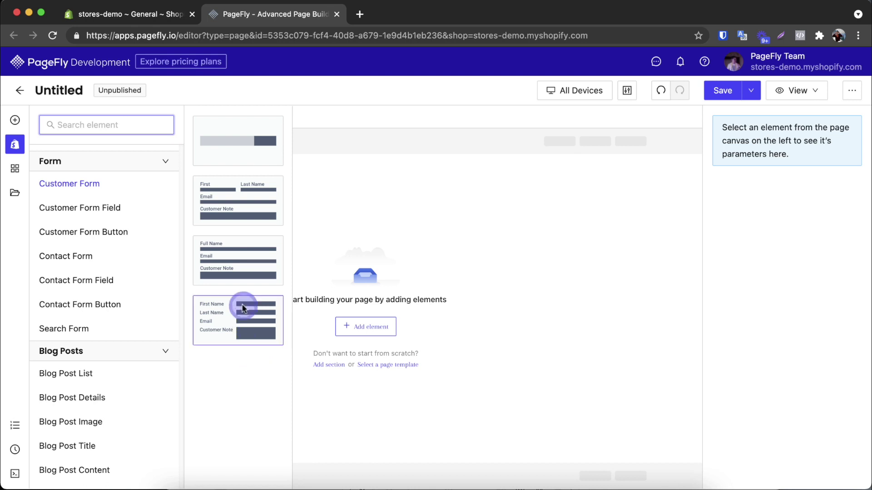
drag(235, 204, 345, 221)
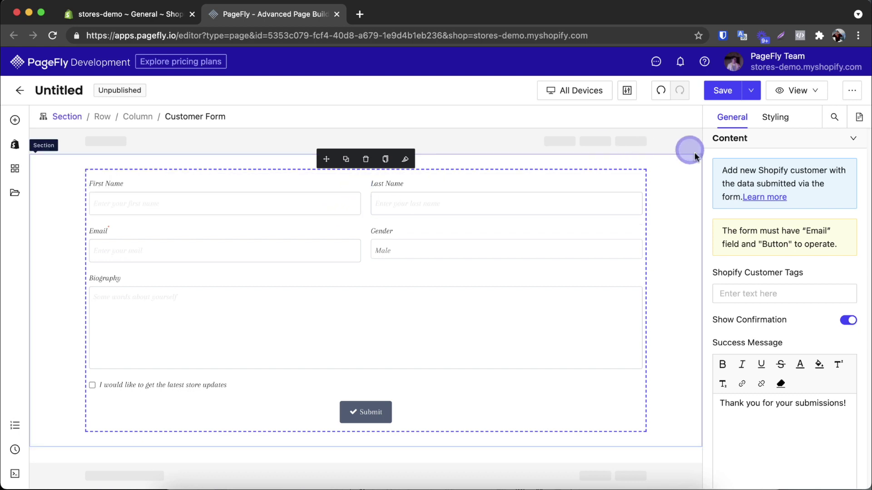
Review the customer form's content settings and set its Shopify customer tag to "homepage".
scroll(794, 223, down, 7)
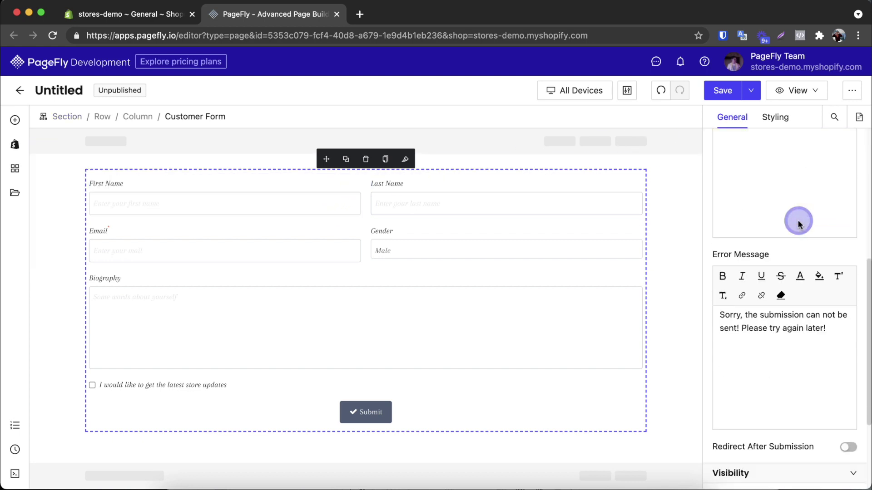
scroll(798, 220, down, 1)
scroll(798, 220, up, 8)
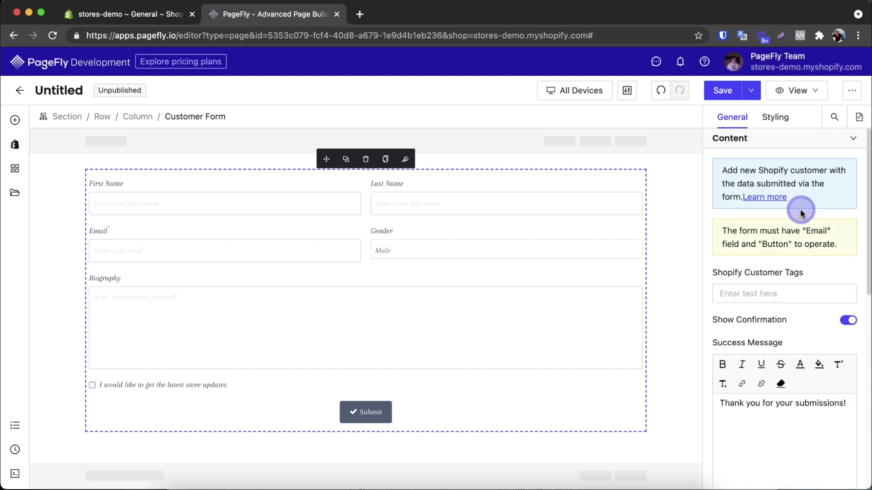
drag(722, 230, 849, 248)
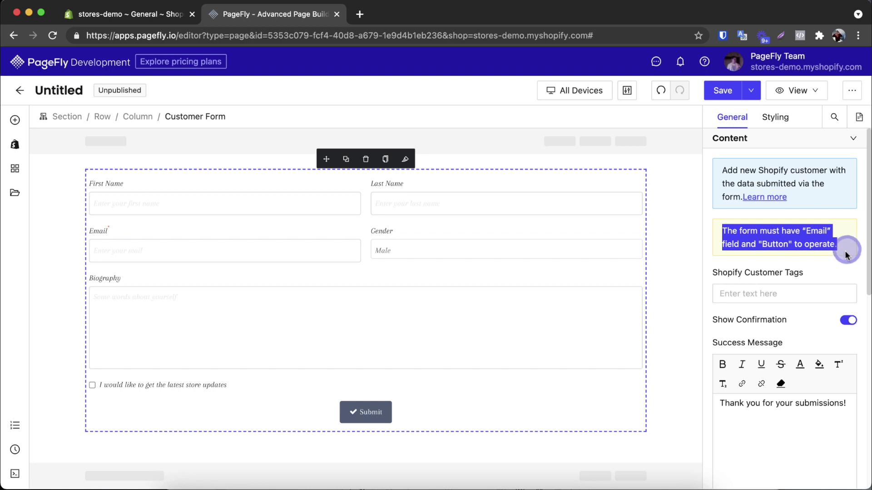
click(841, 294)
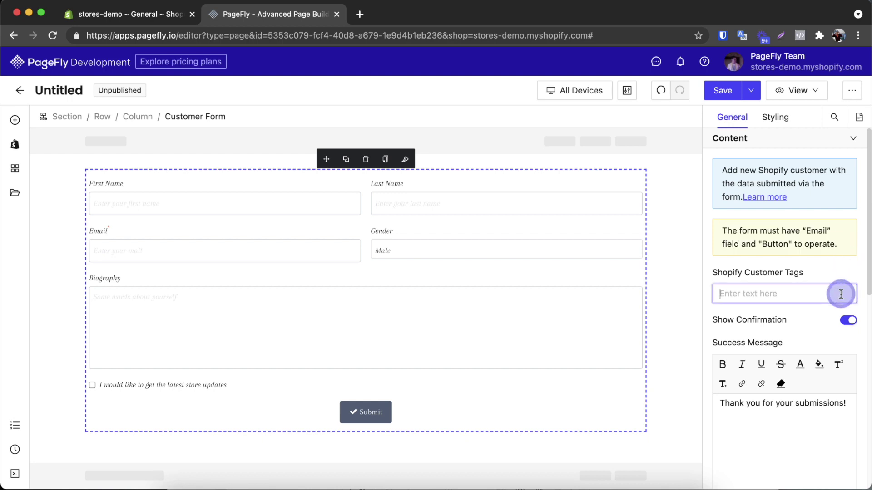
text(ho)
click(839, 275)
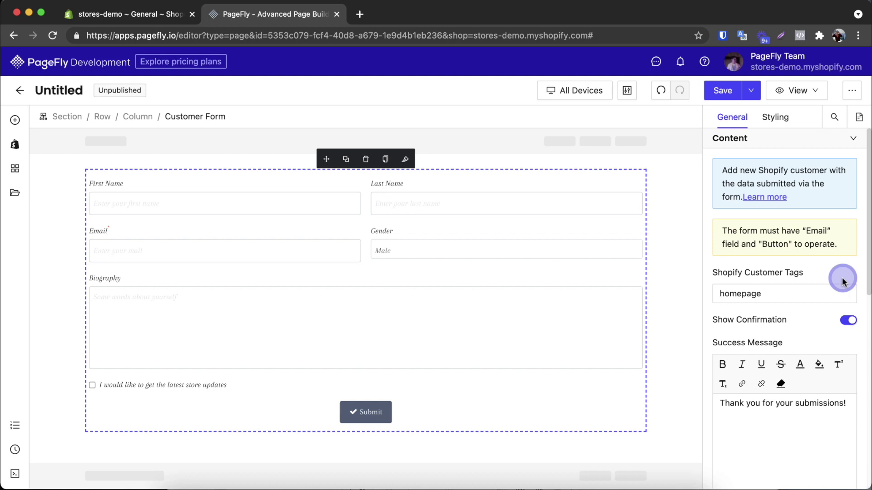
Enable redirect after submission for the customer form and set the redirect URL to the store's Thank you Page.
scroll(842, 280, down, 5)
drag(718, 175, 820, 196)
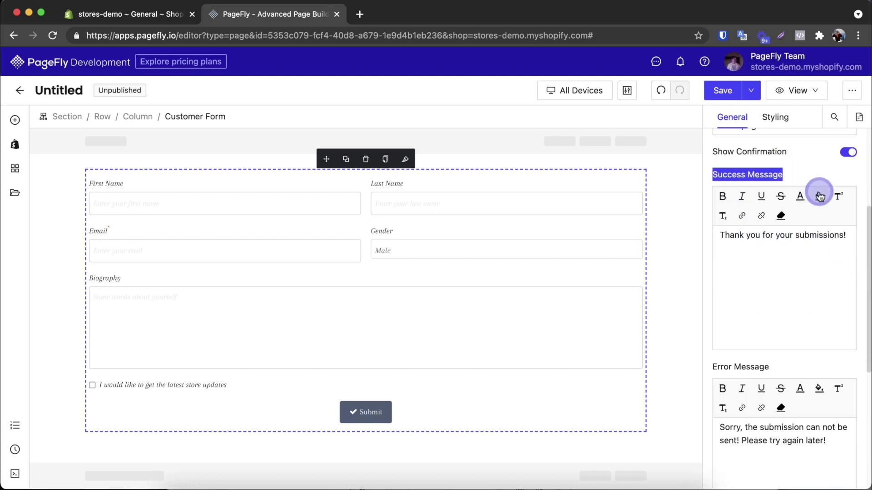
drag(778, 370, 706, 368)
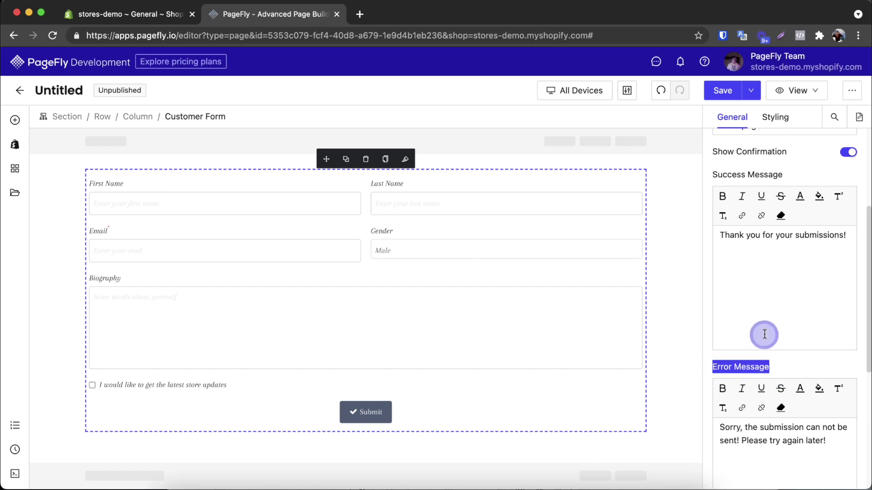
scroll(765, 332, down, 5)
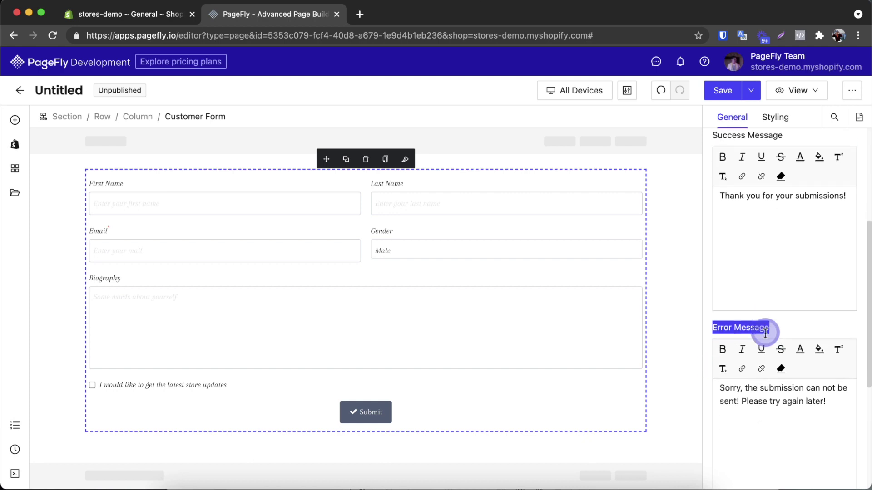
click(846, 353)
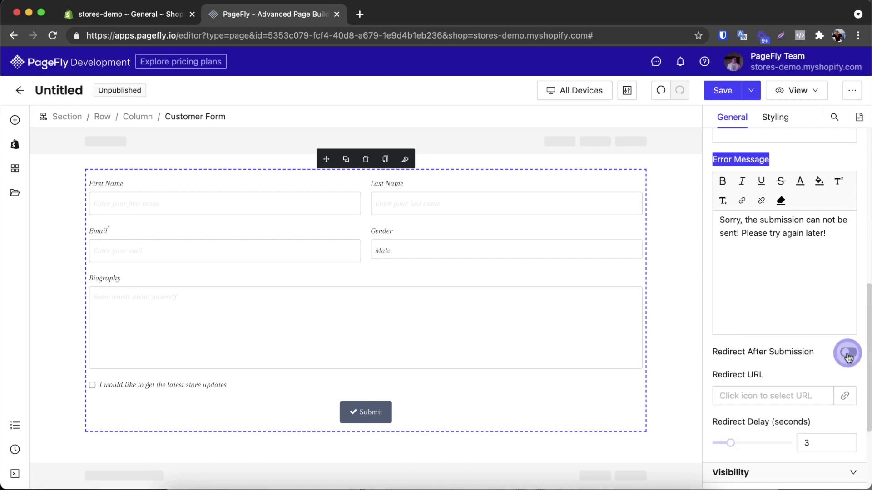
click(846, 400)
click(398, 217)
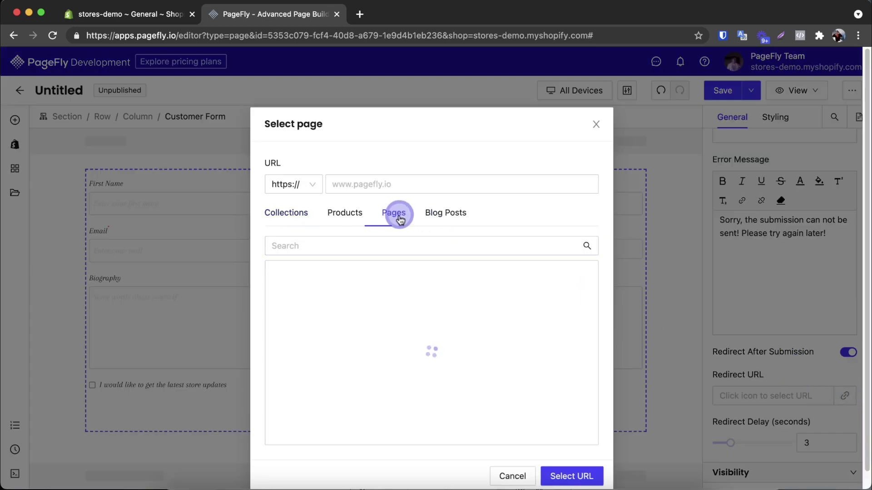
scroll(389, 313, down, 6)
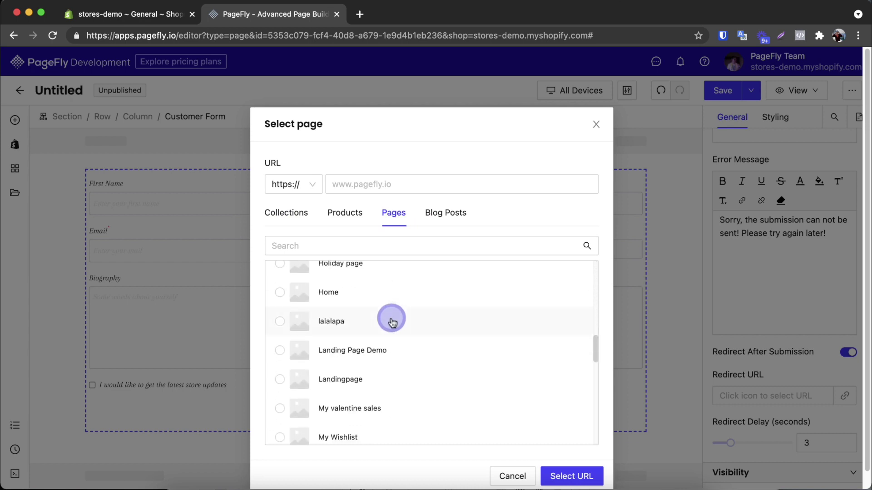
scroll(391, 320, down, 15)
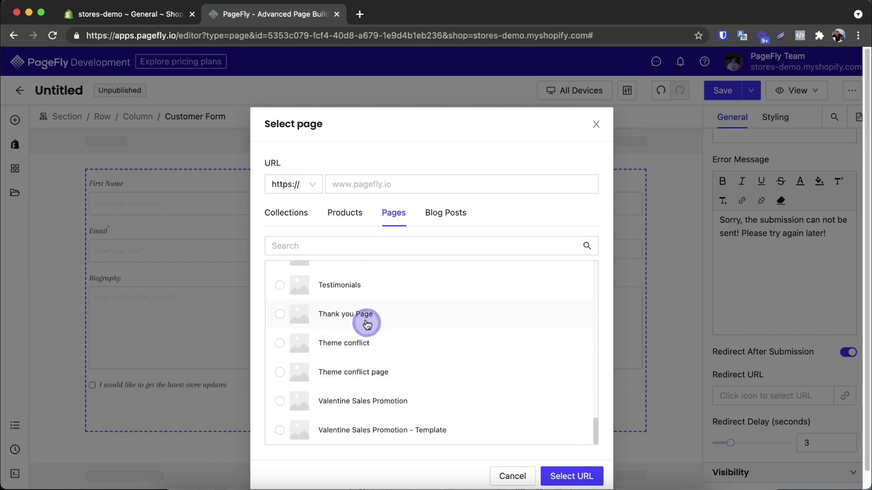
click(361, 316)
click(571, 476)
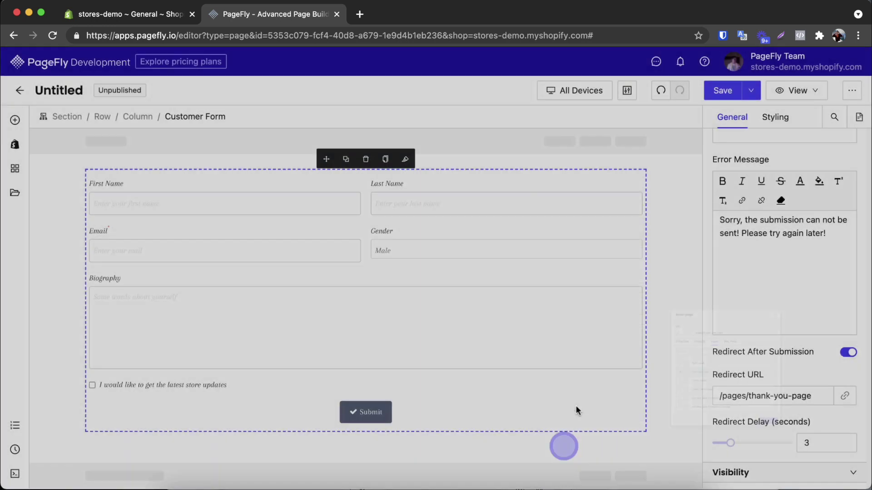
Add a Last Name customer form field in its own row above the checkbox field, below Email and Gender.
click(106, 279)
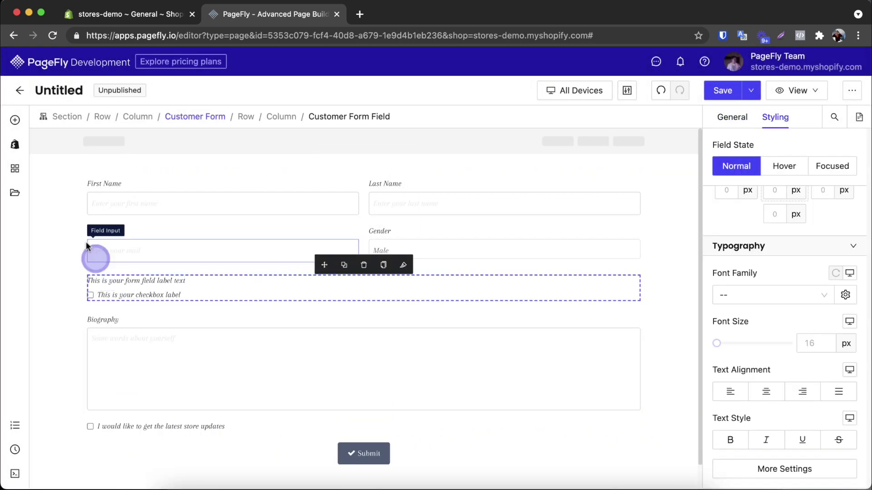
click(16, 146)
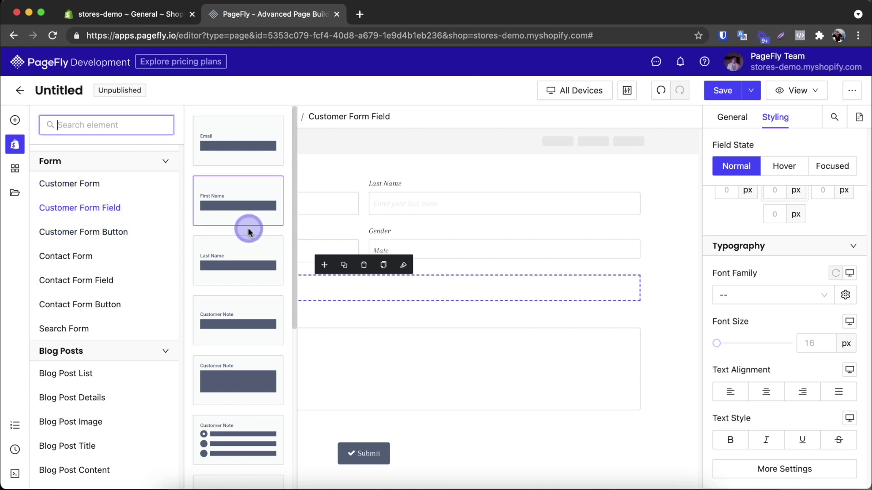
scroll(247, 273, down, 2)
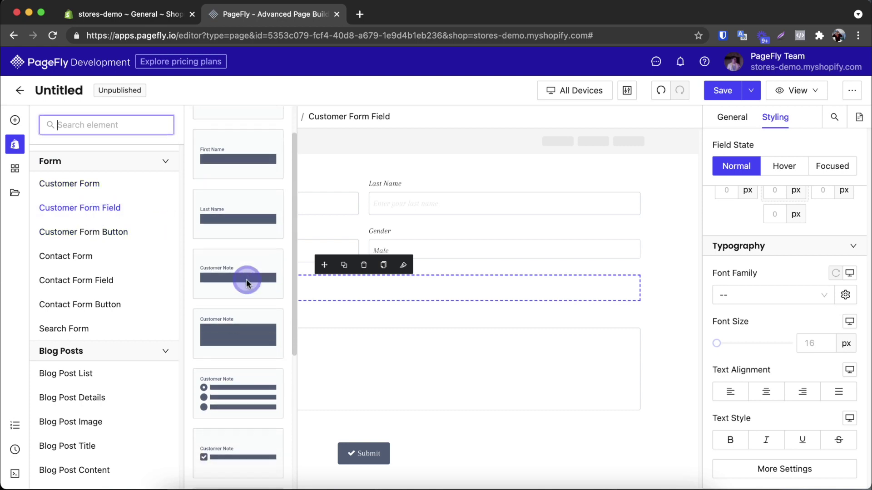
scroll(249, 312, down, 3)
scroll(251, 313, down, 5)
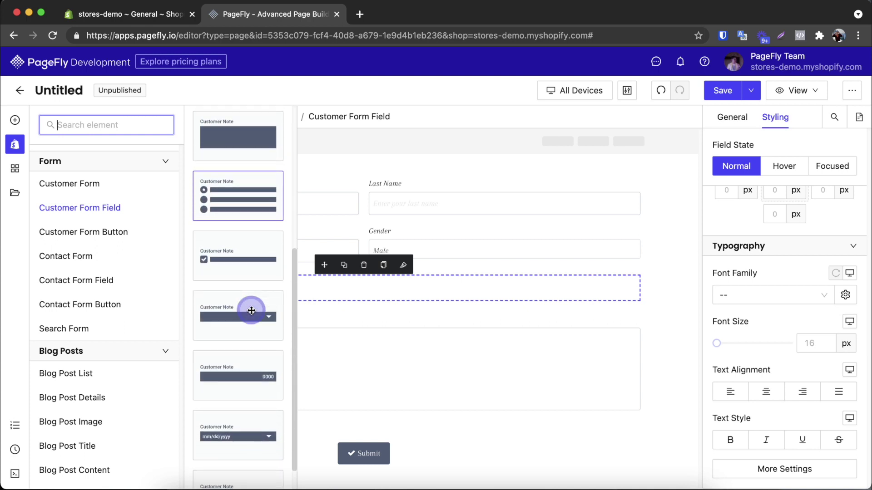
scroll(251, 310, down, 1)
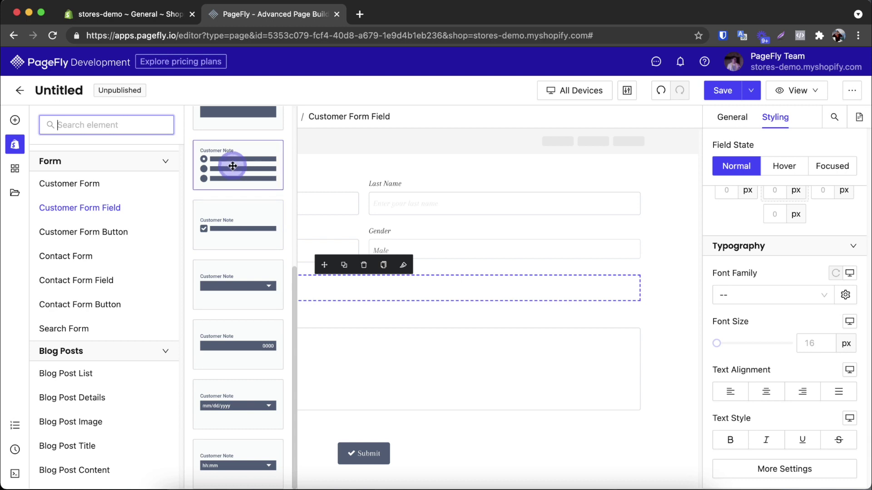
scroll(233, 167, up, 7)
drag(232, 163, 263, 273)
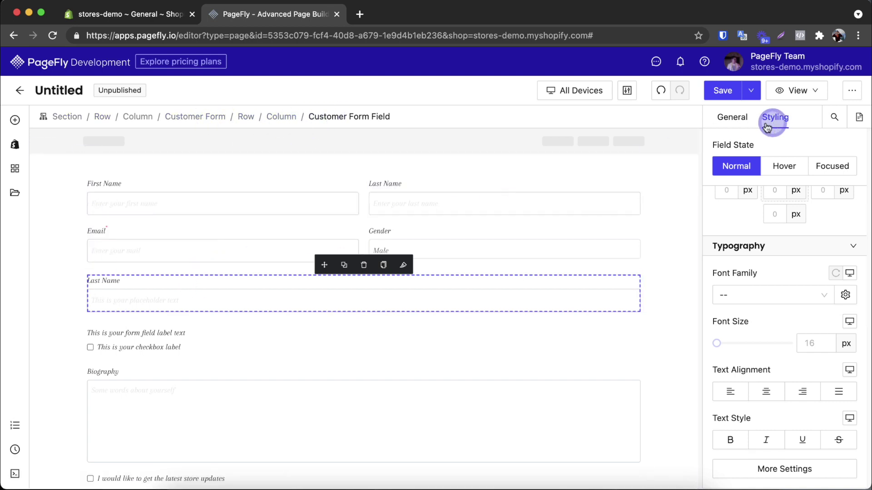
Keep the added Last Name field's label shown with its position set to Top, and make the field required.
click(732, 119)
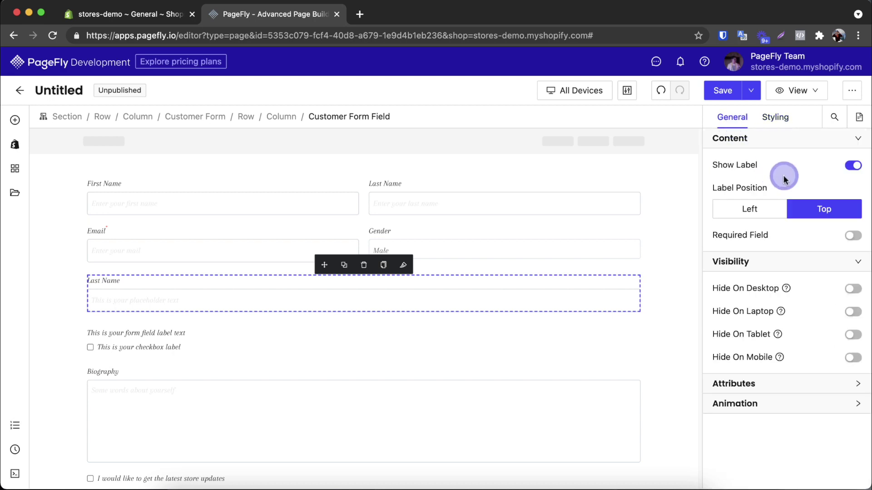
click(851, 167)
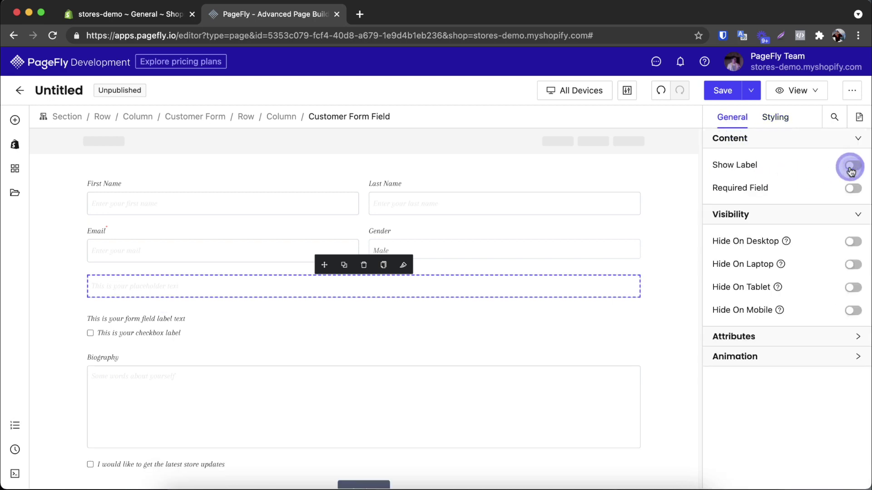
click(851, 168)
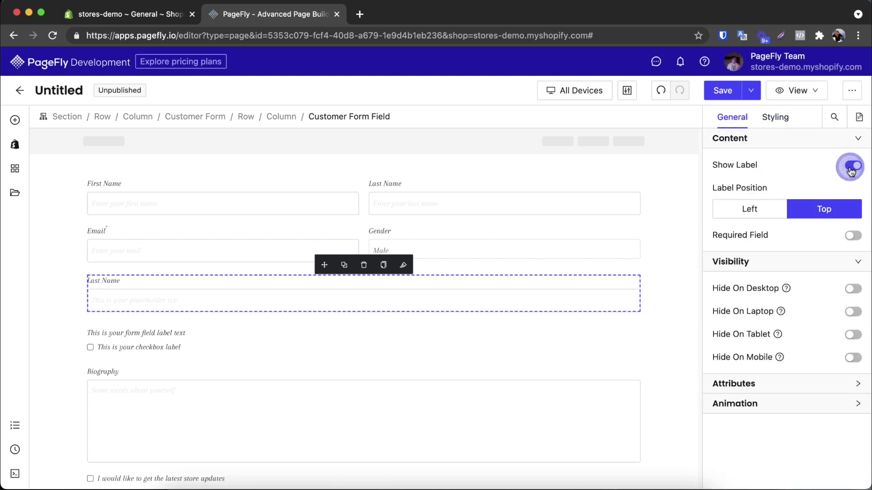
click(768, 211)
click(817, 207)
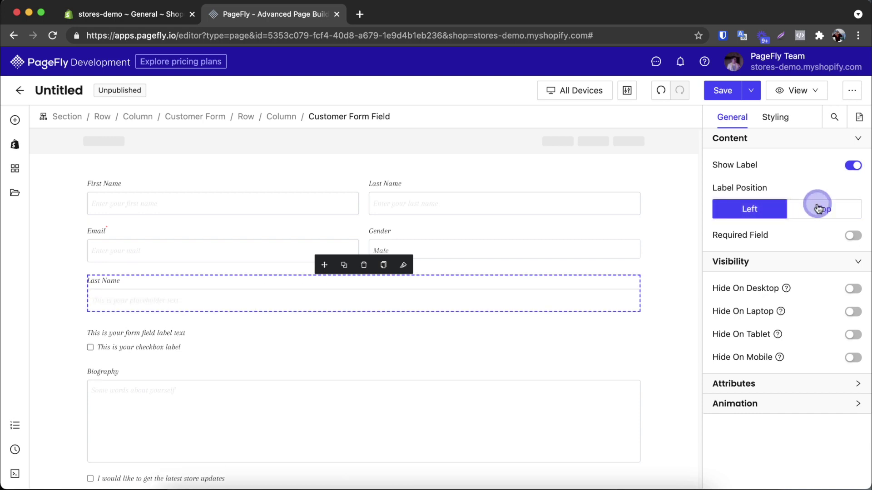
click(854, 237)
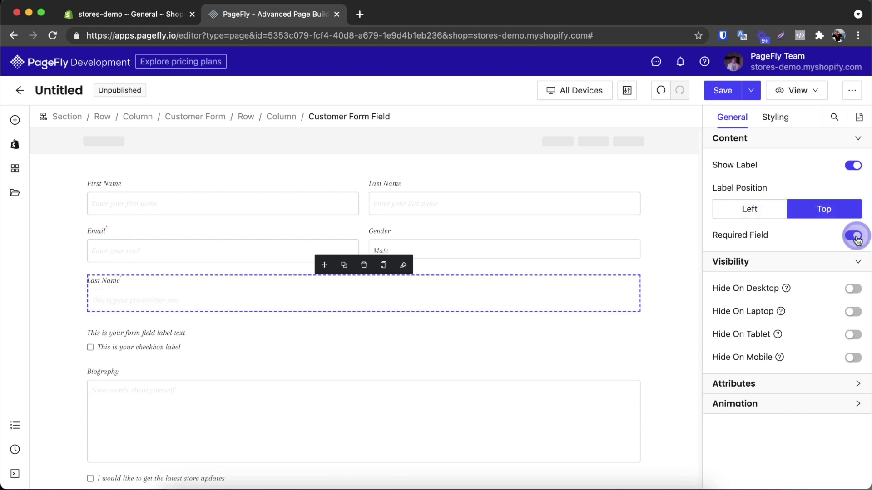
Change the content color of the added Last Name field to a teal shade in its styling settings.
click(782, 125)
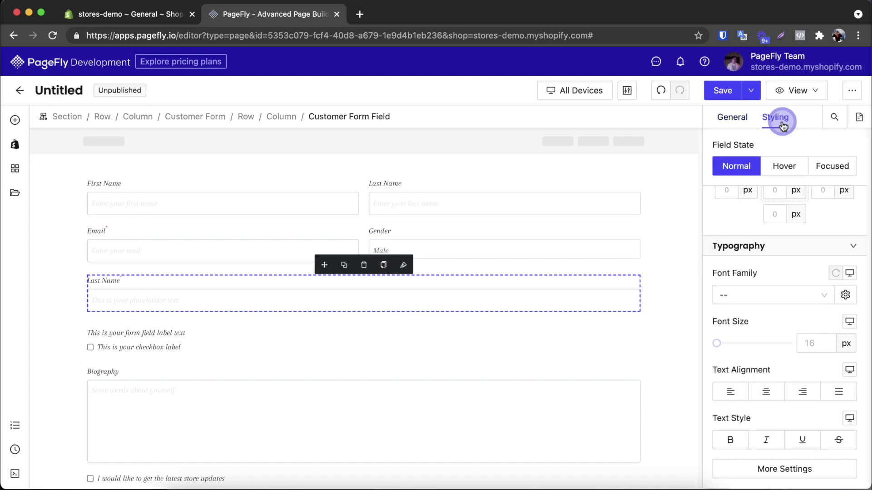
scroll(795, 256, up, 1)
scroll(795, 257, up, 5)
scroll(795, 257, down, 5)
scroll(792, 241, up, 8)
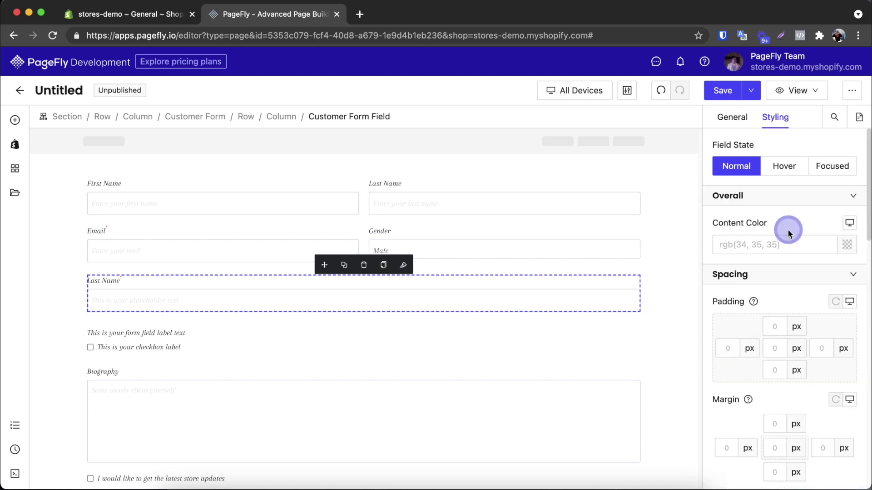
click(846, 245)
mouse_move(615, 210)
mouse_down()
mouse_move(609, 180)
mouse_move(624, 197)
mouse_up()
click(775, 172)
drag(582, 169, 704, 154)
Set the Last Name field's hover-state background color to rgb(48, 48, 228) and select the row containing the field.
click(803, 167)
scroll(789, 254, down, 10)
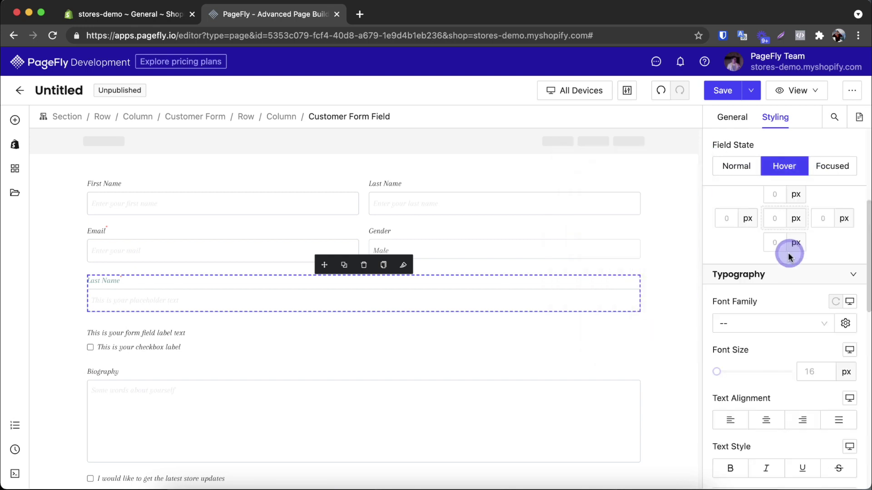
scroll(789, 264, down, 3)
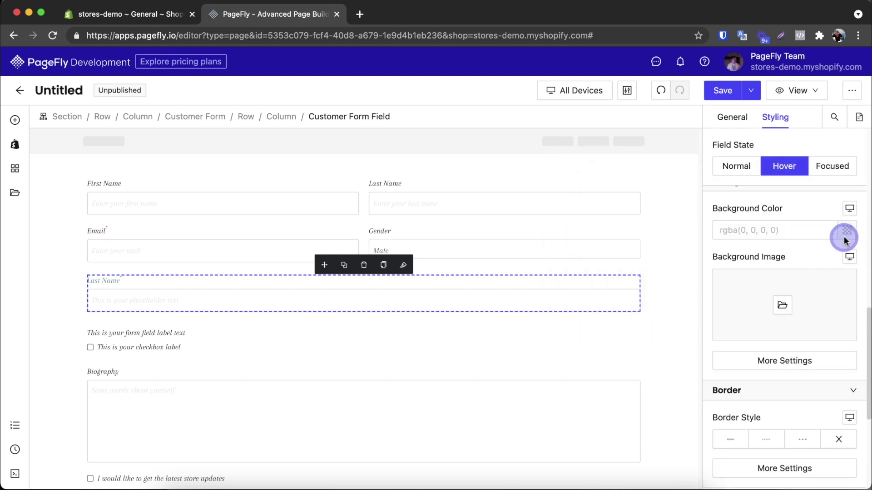
click(846, 231)
mouse_move(627, 200)
mouse_down()
mouse_move(623, 228)
mouse_move(651, 147)
mouse_move(669, 148)
mouse_up()
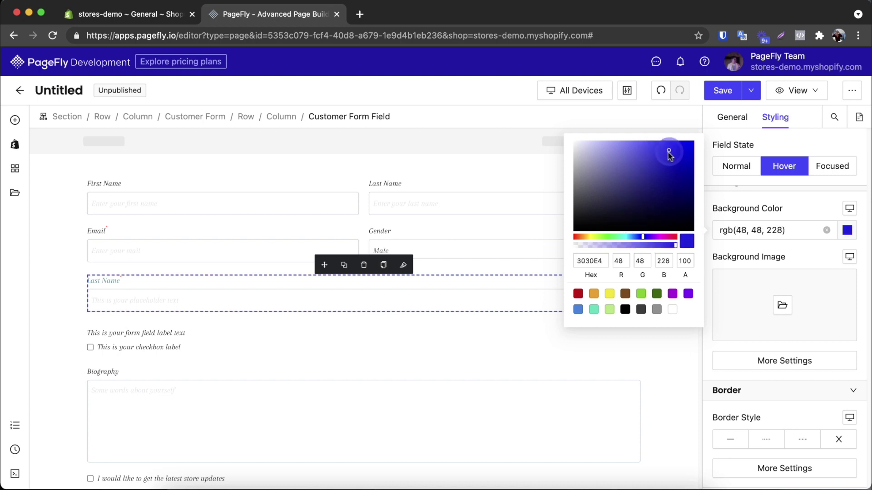
click(220, 272)
click(274, 308)
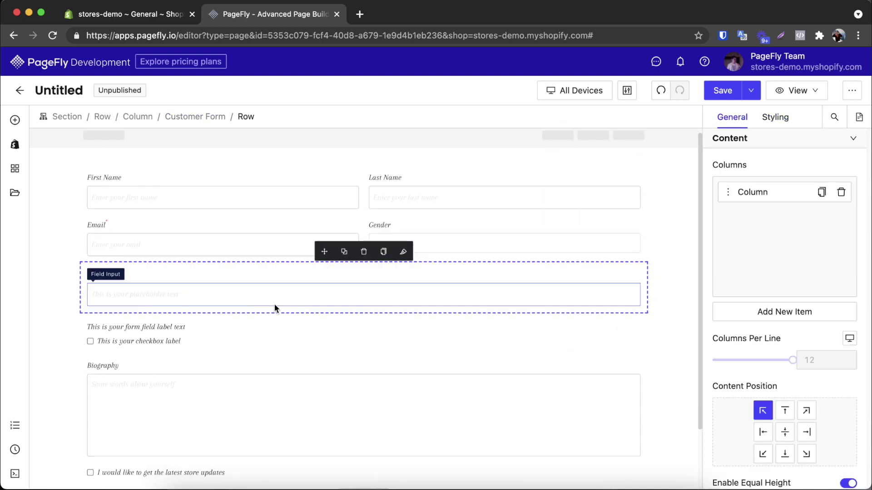
click(268, 265)
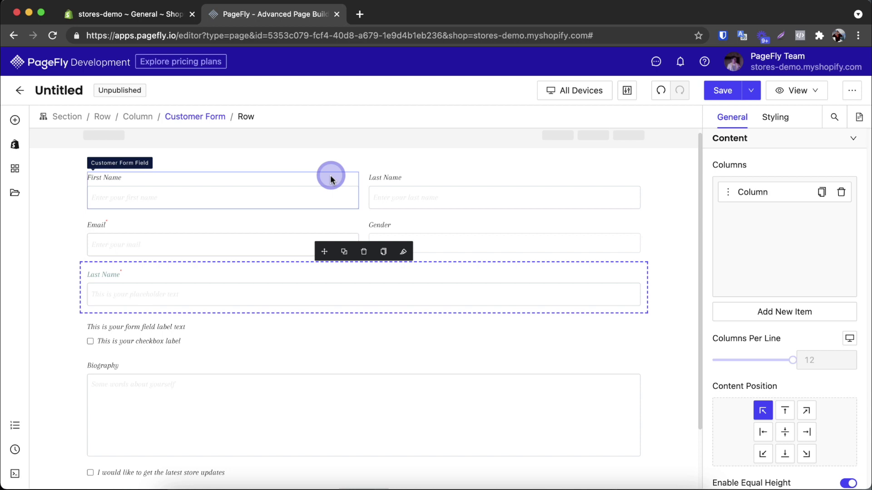
Add a second column beside the added Last Name field and place a First Name customer form field in it.
click(284, 269)
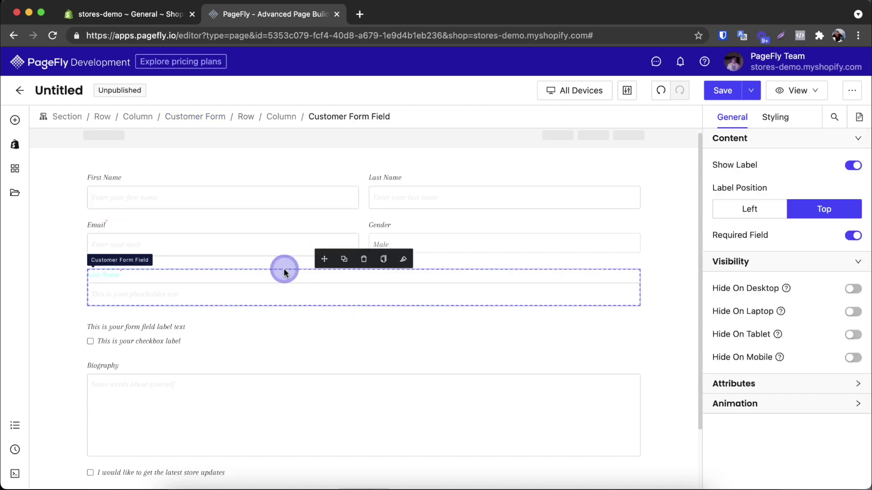
click(286, 119)
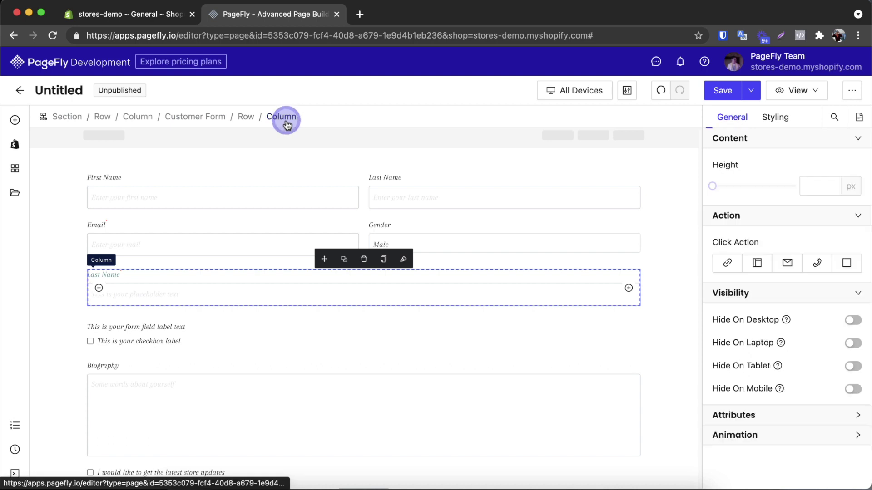
click(629, 288)
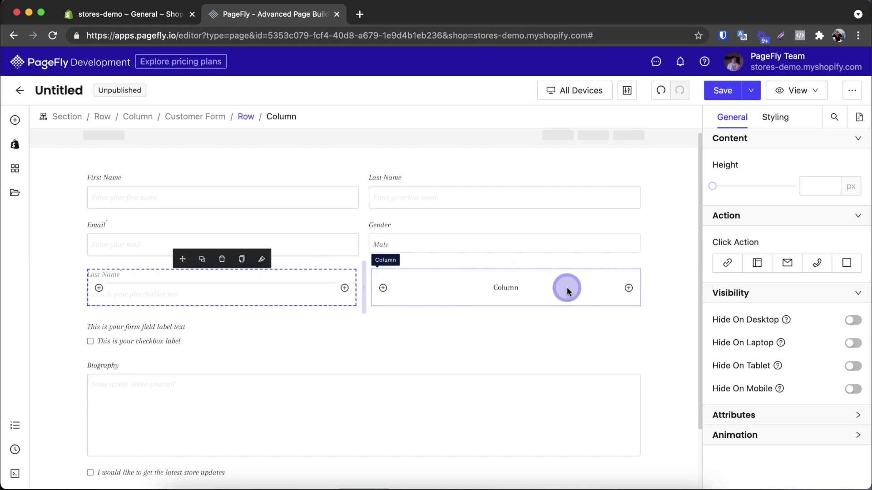
click(12, 144)
drag(242, 204, 451, 291)
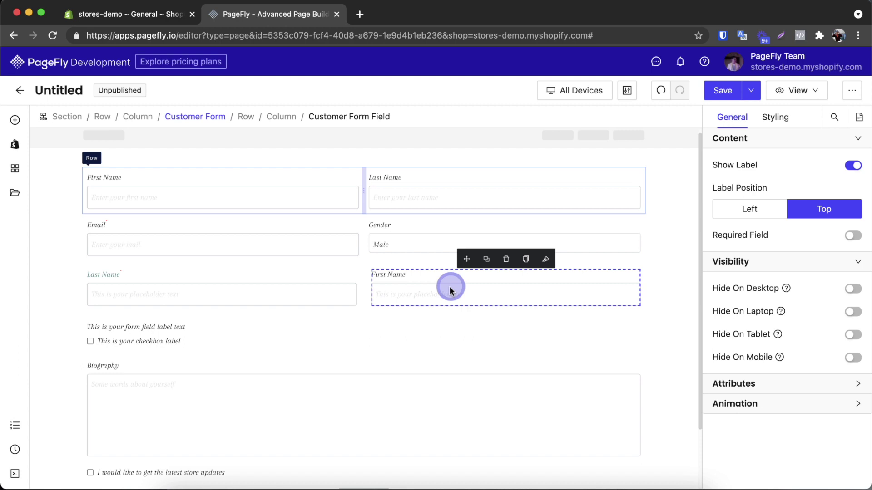
Set the content color of the added First Name field's label to rgb(10, 105, 105).
click(399, 274)
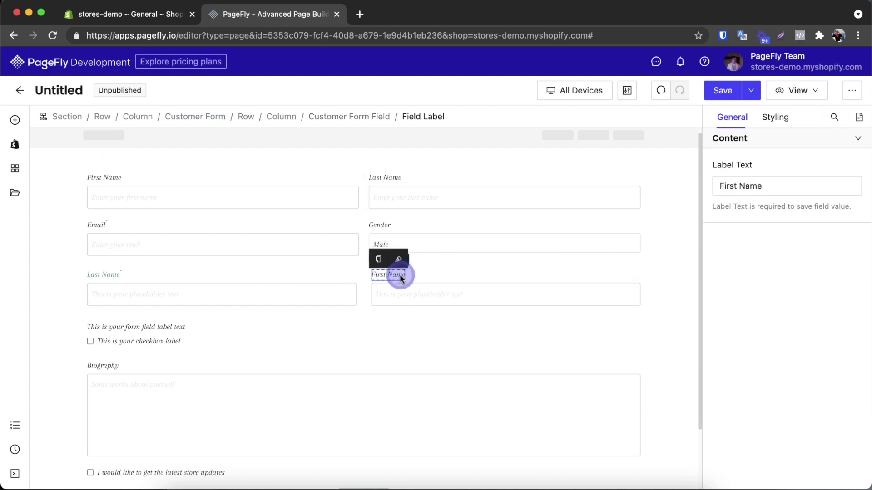
click(414, 294)
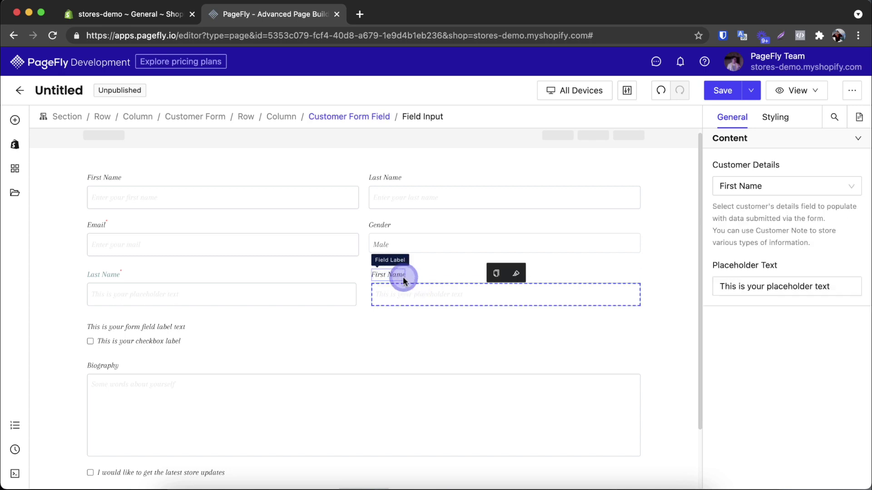
click(403, 277)
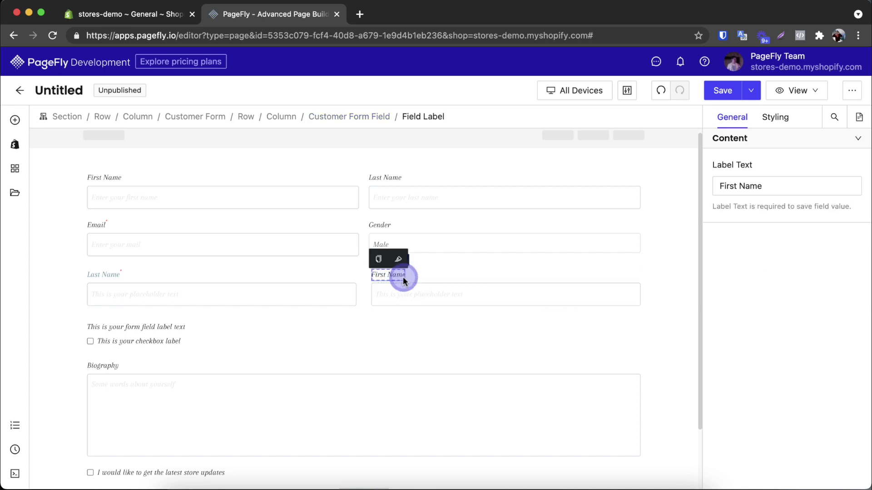
click(800, 186)
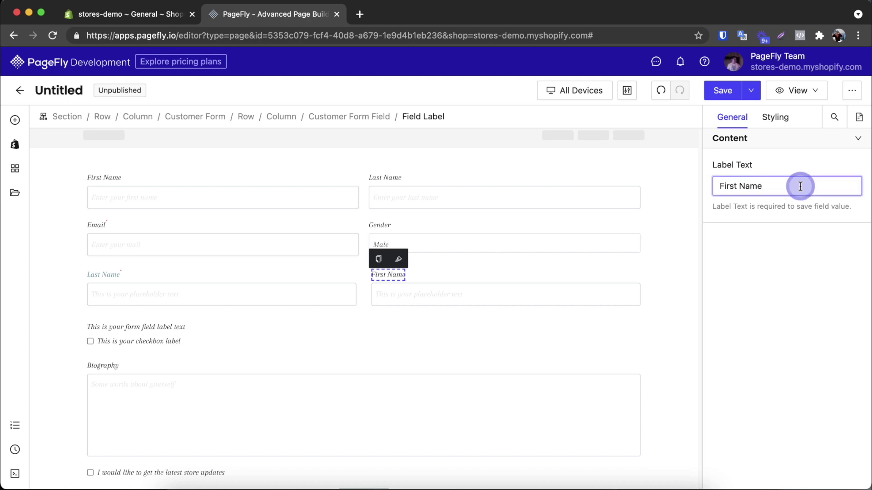
click(777, 117)
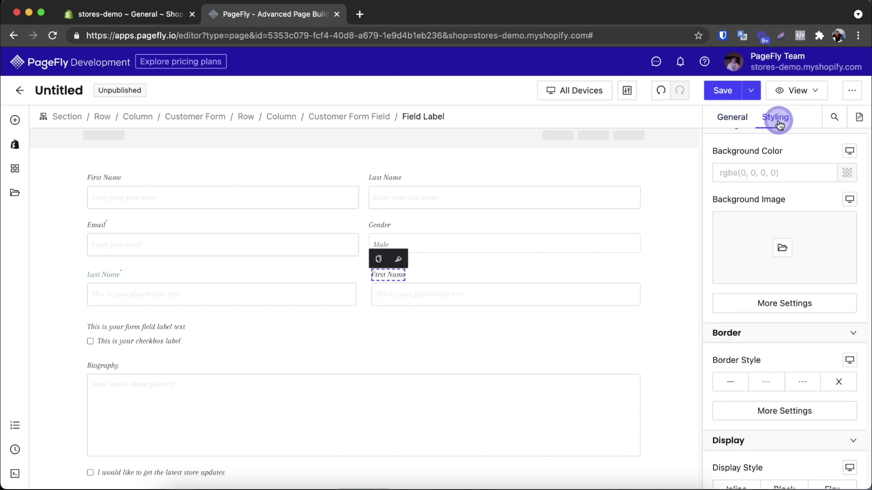
scroll(800, 197, down, 3)
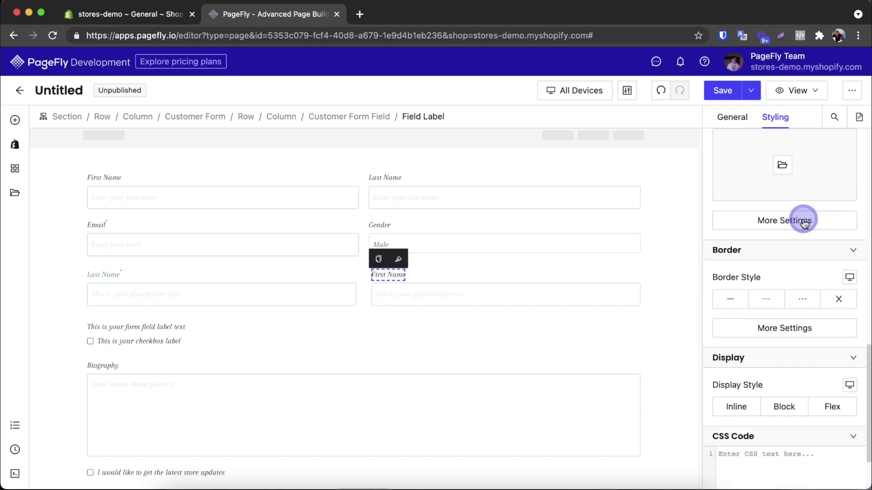
scroll(799, 220, up, 5)
scroll(804, 223, up, 10)
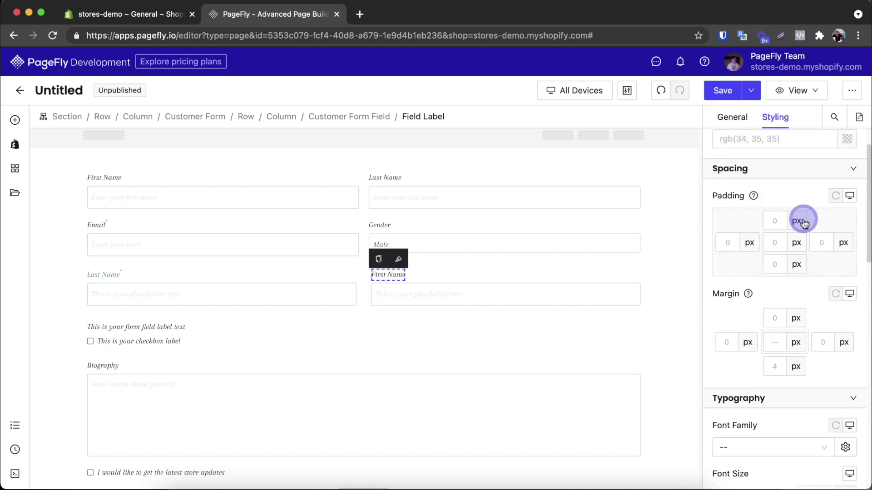
click(844, 194)
drag(657, 156, 682, 154)
click(732, 196)
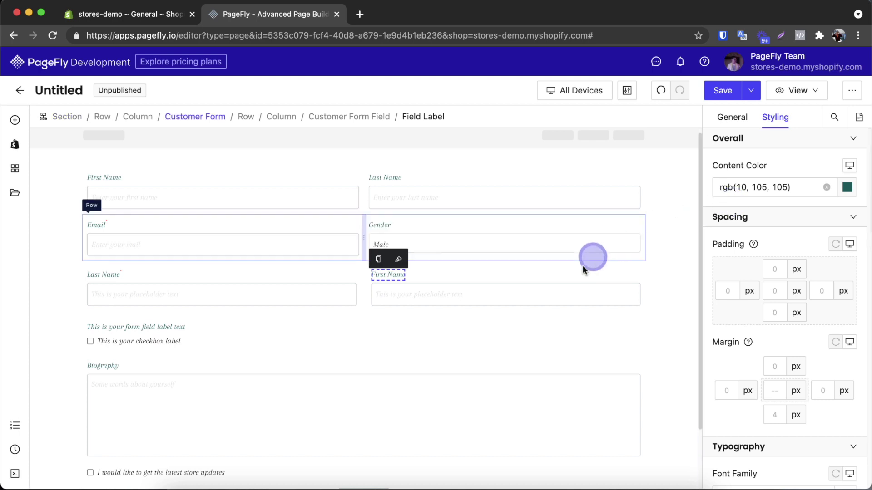
Set the added First Name field's input to the Customer Note detail with the Dropdown input type.
click(548, 299)
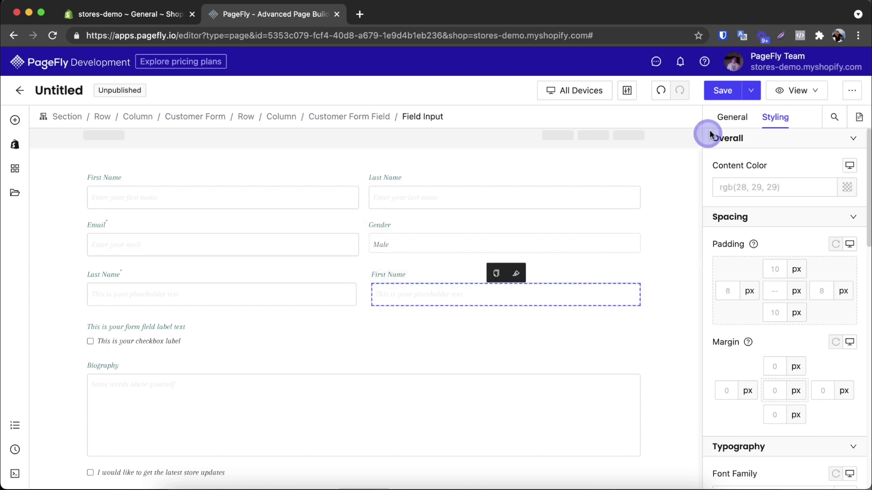
click(725, 120)
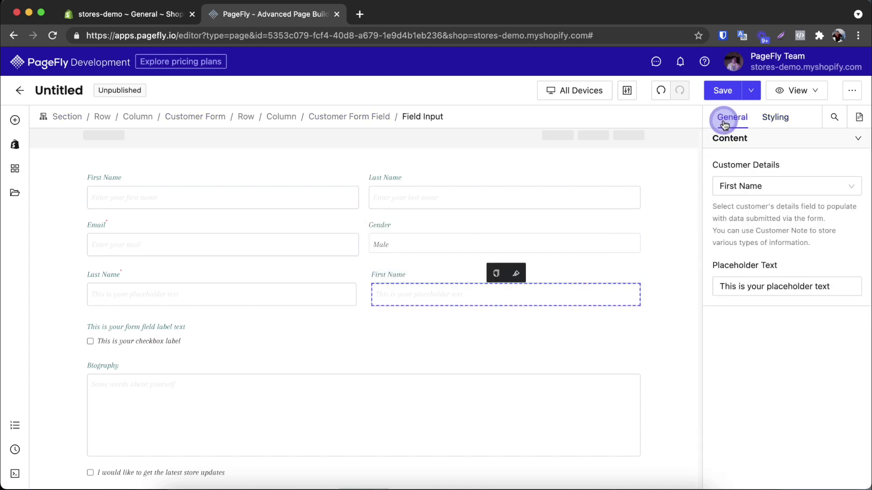
click(772, 186)
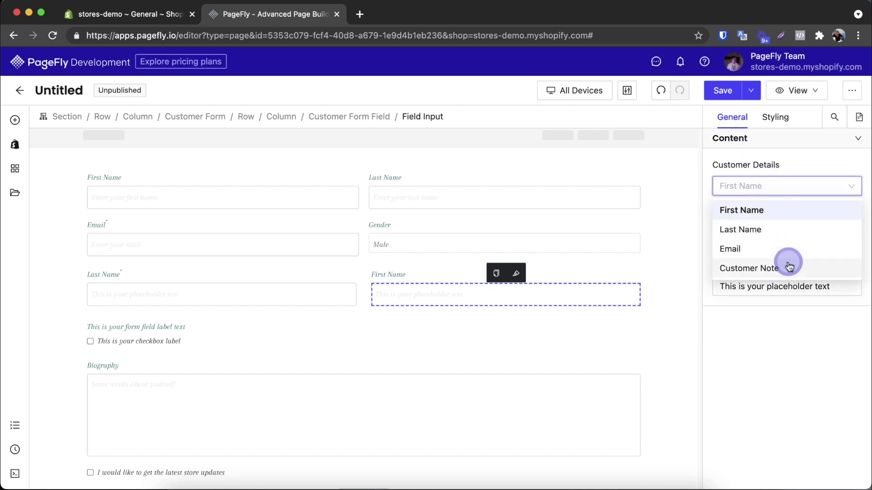
click(792, 214)
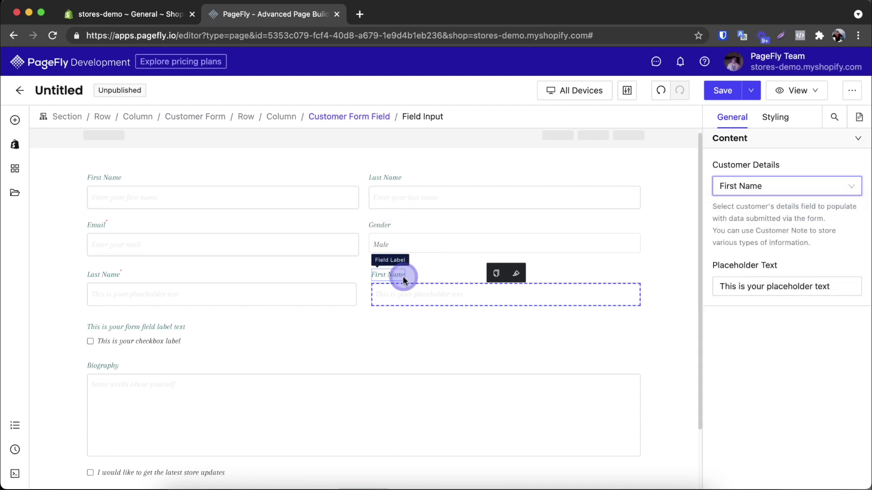
click(747, 184)
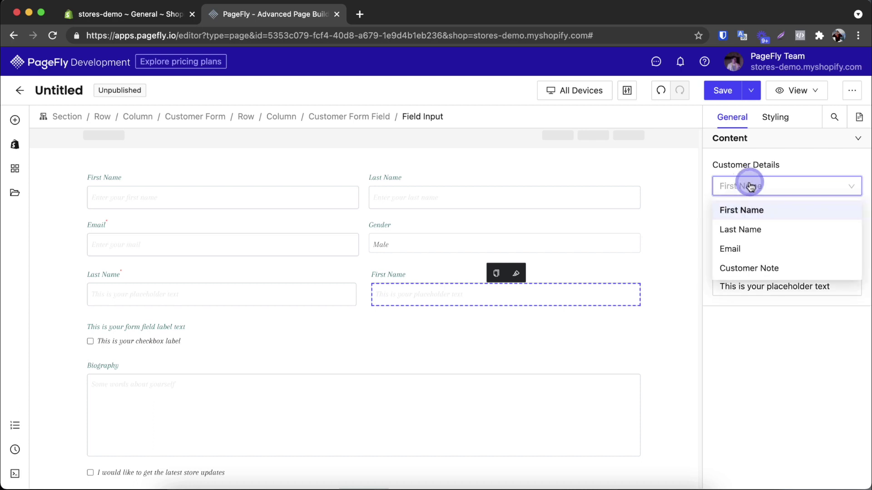
click(749, 269)
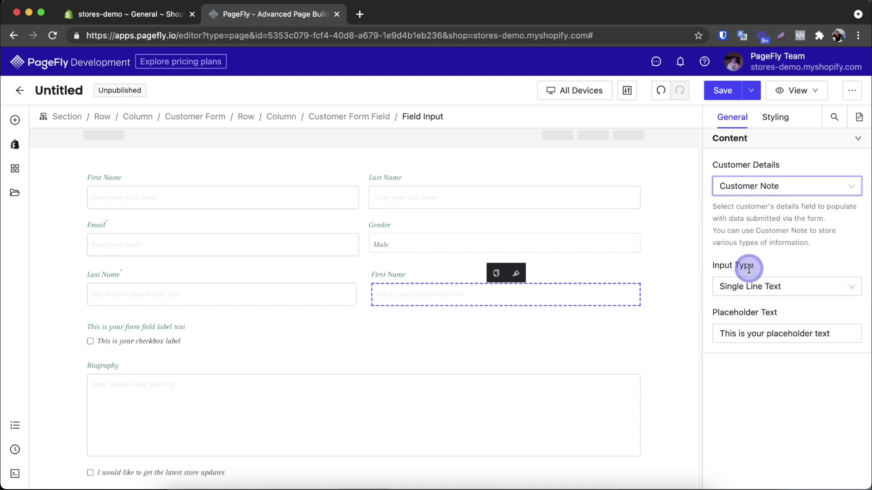
click(772, 294)
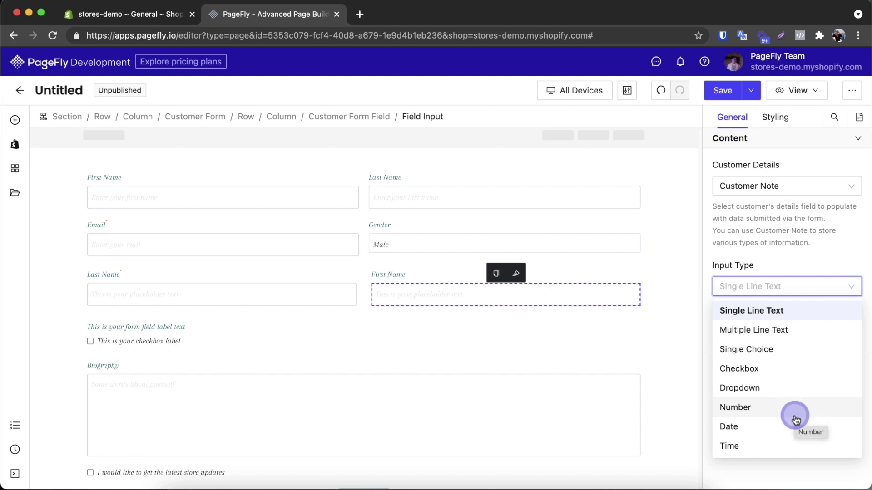
click(774, 389)
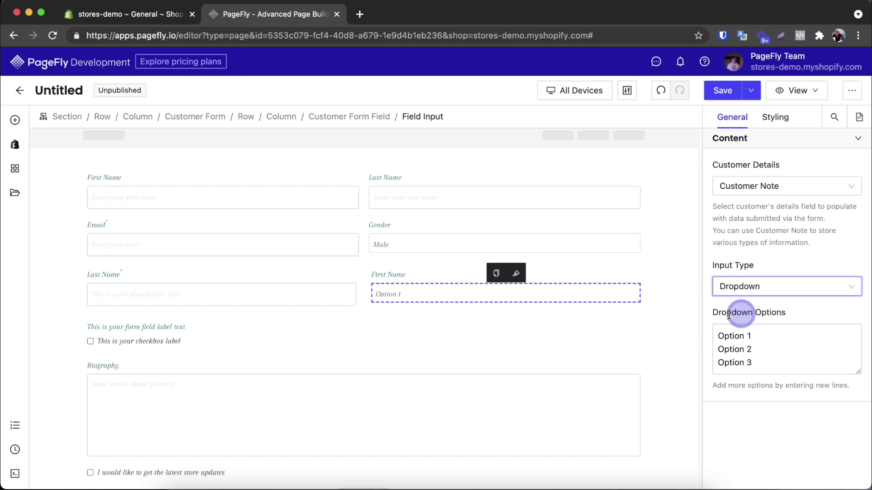
Replace the default dropdown options of the added First Name field with Page, Fly and Tutorial.
drag(707, 311, 761, 362)
click(778, 312)
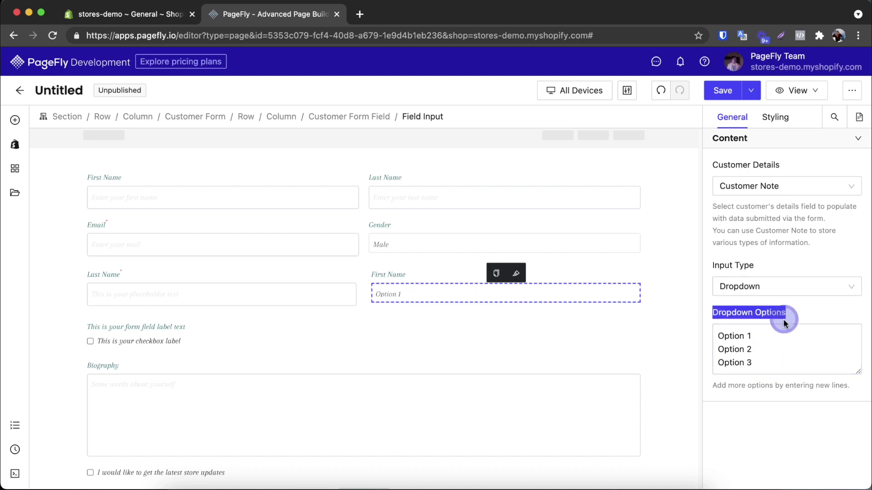
click(768, 364)
drag(769, 364, 715, 335)
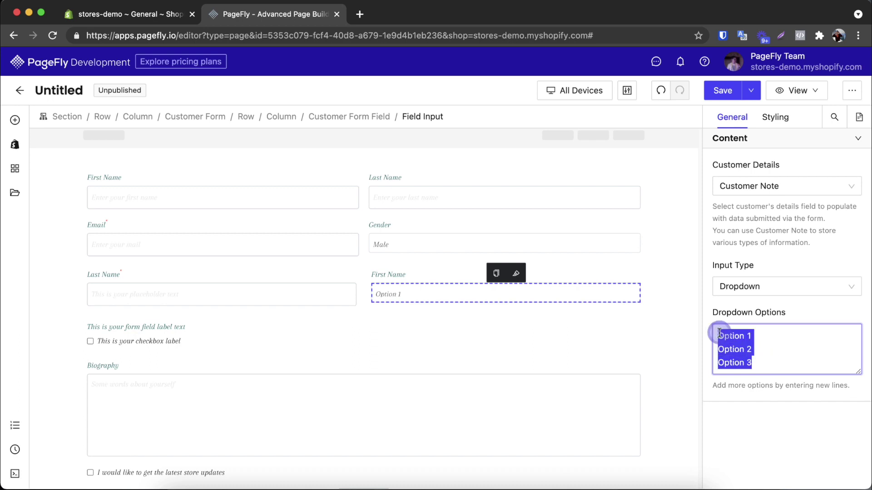
text(Page)
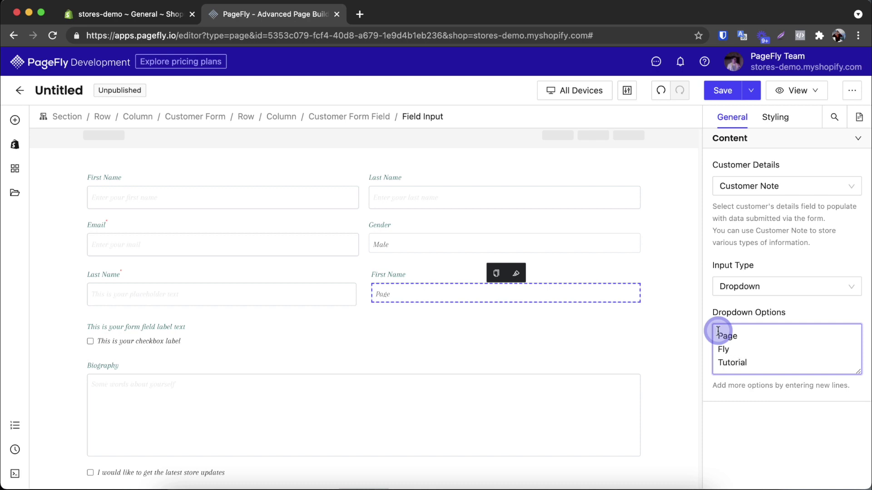
click(731, 397)
Examine the Submit button's text setting and switch its icon off and back on.
scroll(607, 331, down, 1)
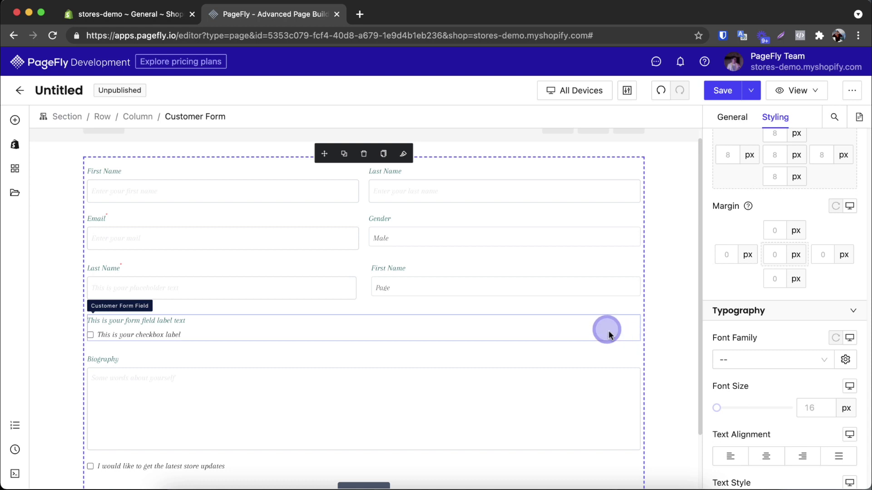
scroll(606, 302, down, 3)
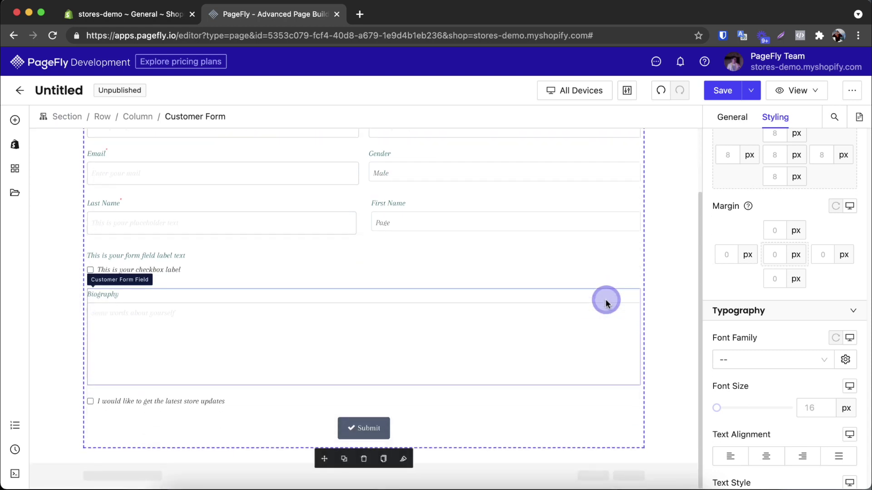
click(388, 428)
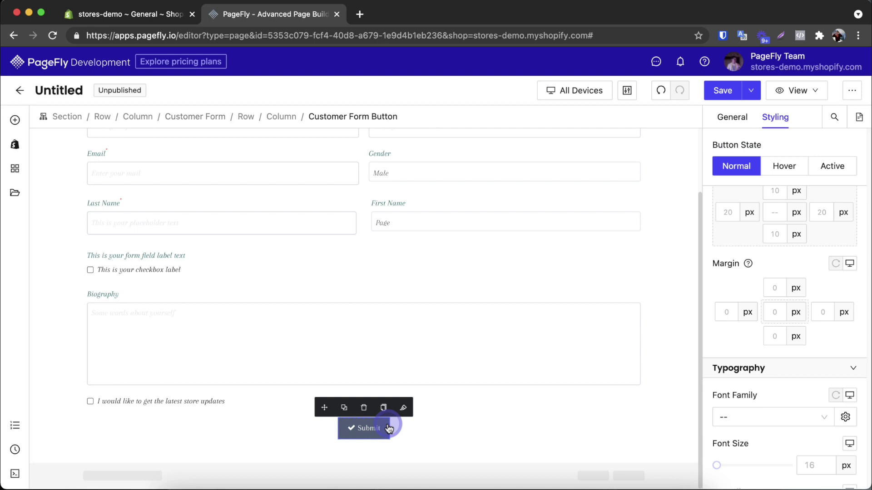
click(723, 118)
click(777, 177)
click(783, 187)
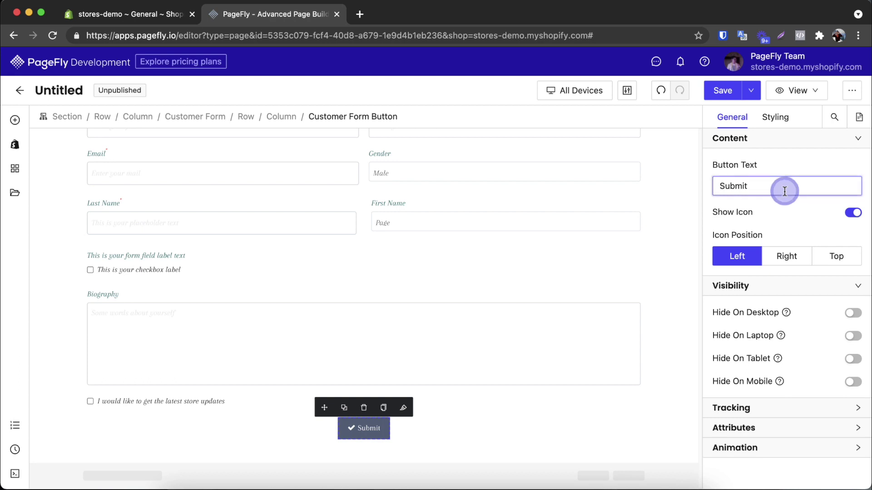
click(852, 214)
click(850, 216)
Review the Submit button's styling settings for the Hover, Active and Normal states.
click(772, 118)
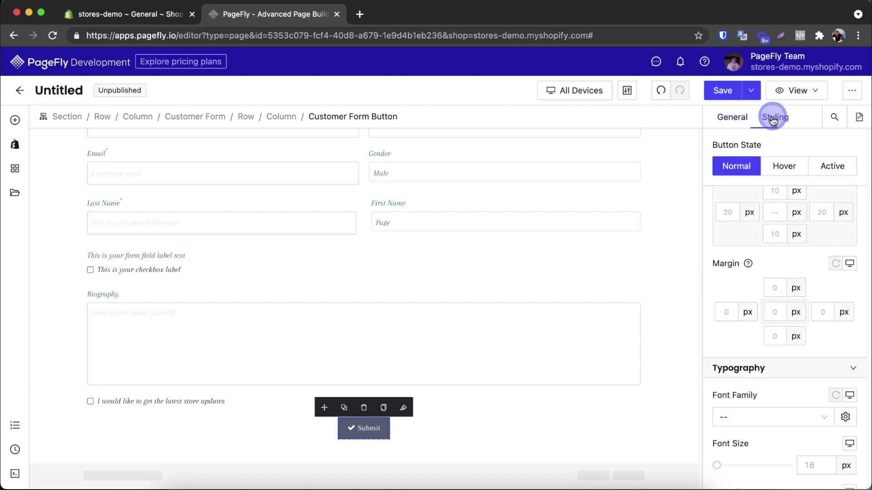
click(775, 174)
click(824, 166)
click(749, 167)
click(729, 96)
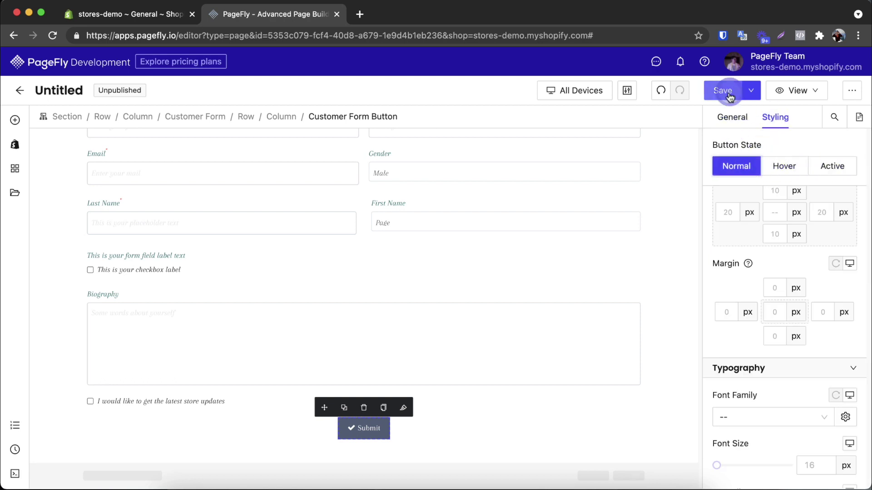
Select the whole customer form and save the page with the title Customer Form.
click(187, 119)
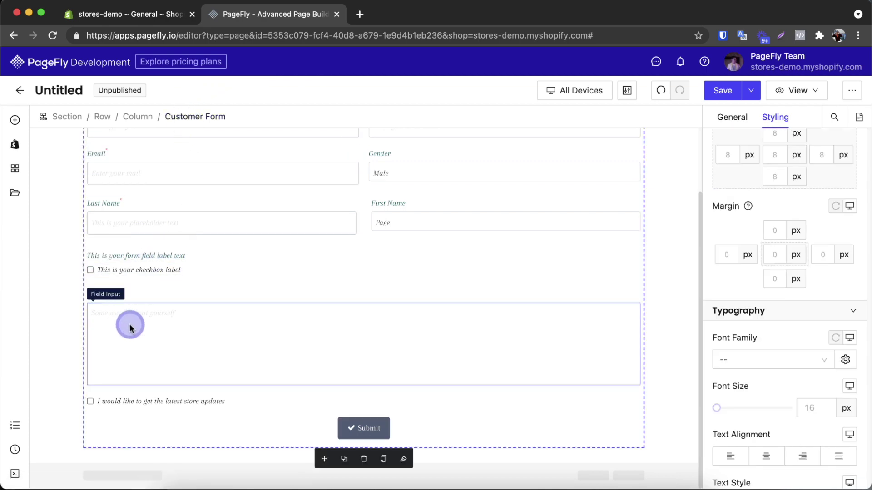
scroll(136, 338, up, 1)
scroll(136, 338, up, 1)
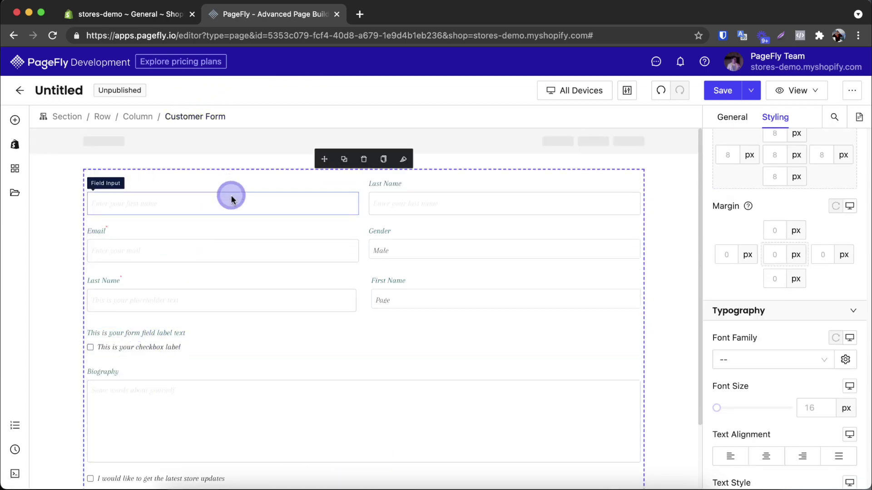
scroll(233, 258, down, 2)
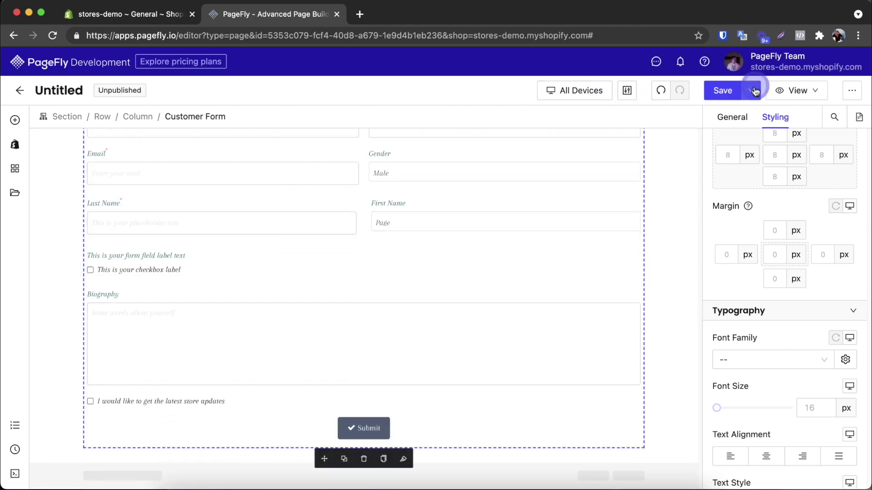
click(724, 91)
click(401, 270)
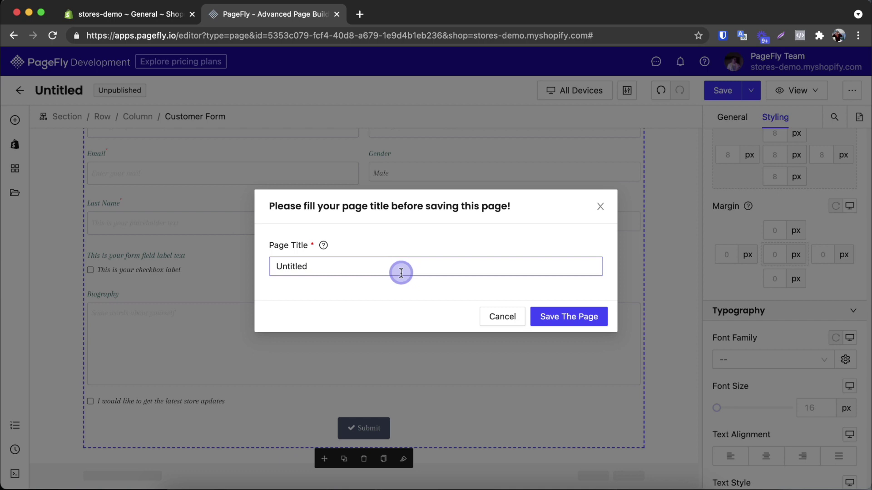
double_click(401, 273)
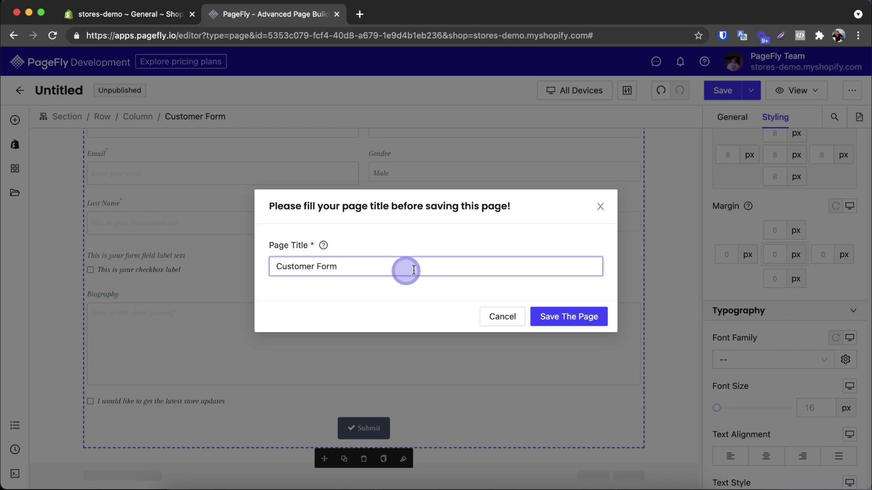
click(598, 317)
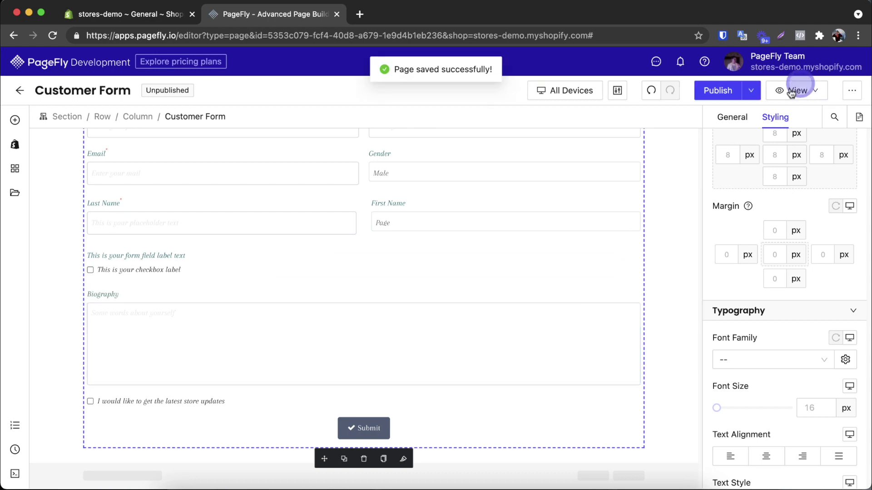
Publish the Customer Form page with the page URL customer-form and open its live version.
click(731, 90)
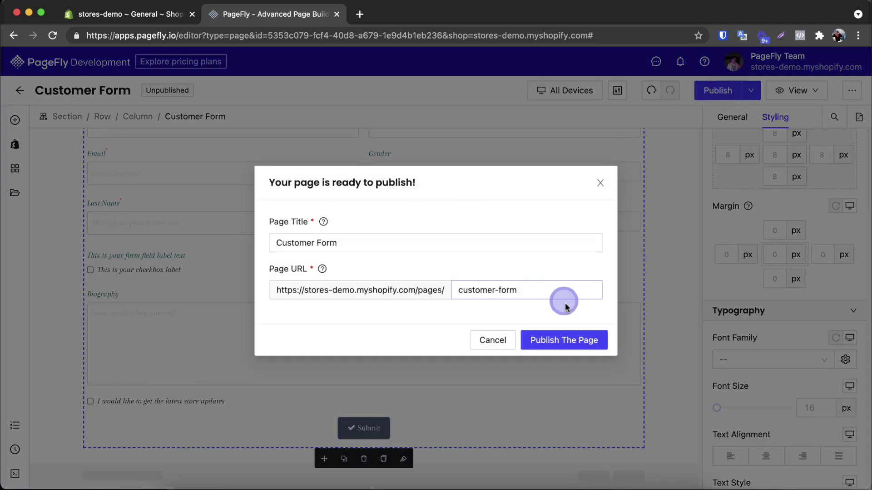
click(584, 335)
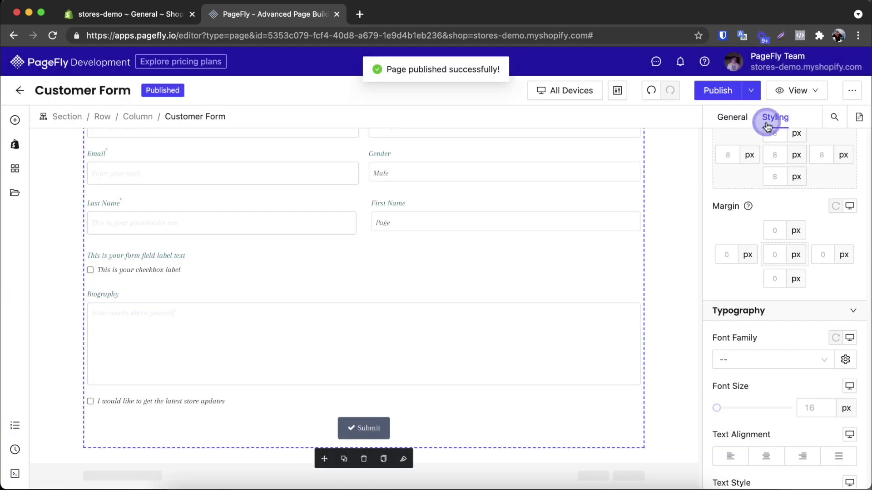
click(786, 95)
click(785, 134)
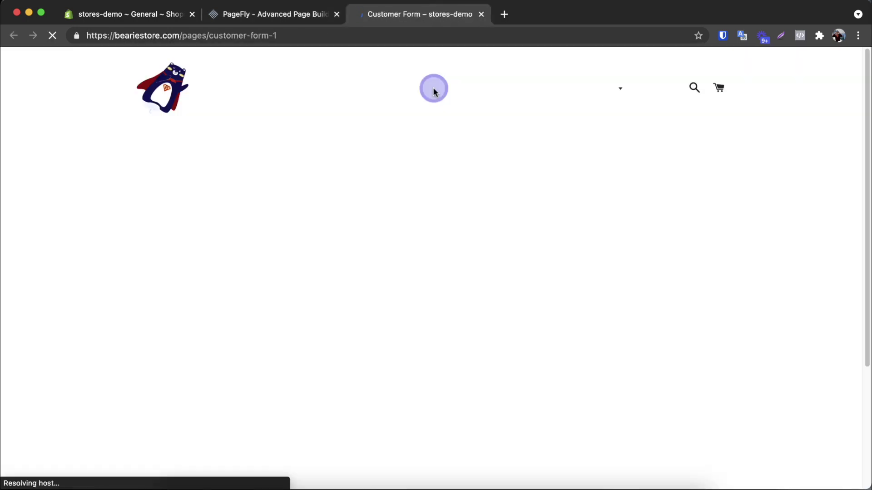
Fill in the live form's first name, last name, email and required second Last Name field from the saved autofill entries.
scroll(404, 134, down, 1)
click(311, 207)
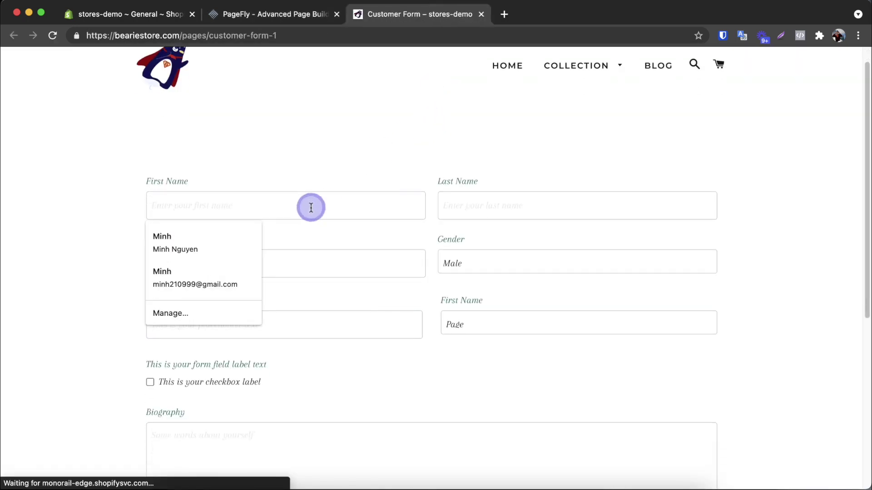
click(254, 196)
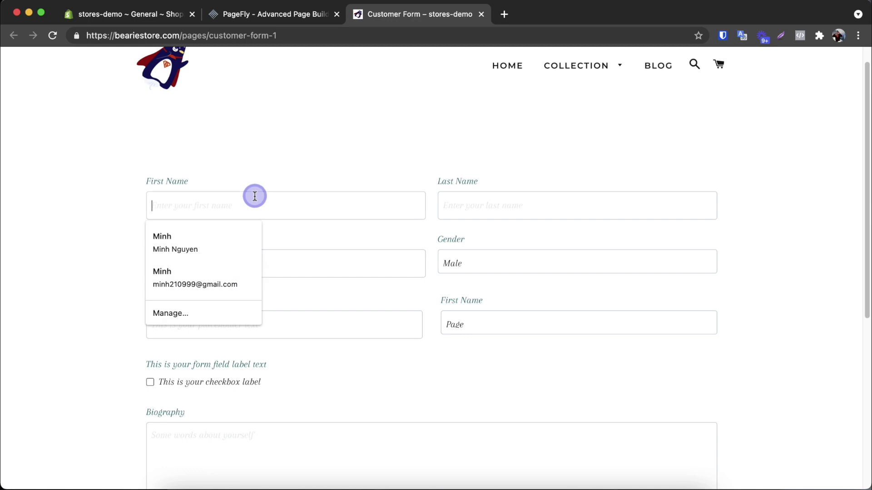
click(211, 242)
scroll(215, 247, down, 2)
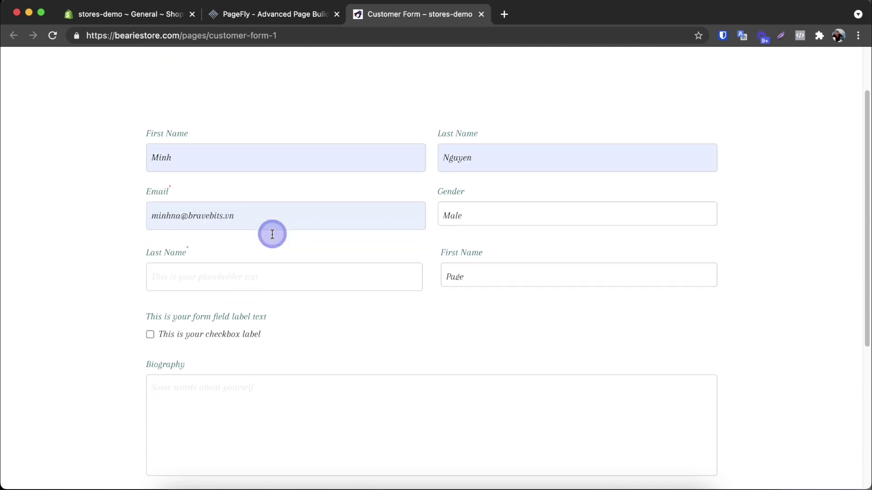
scroll(272, 241, down, 1)
click(276, 251)
click(177, 278)
scroll(408, 254, down, 1)
Choose Fly in the First Name dropdown and tick both the custom checkbox and the store updates checkbox.
click(580, 227)
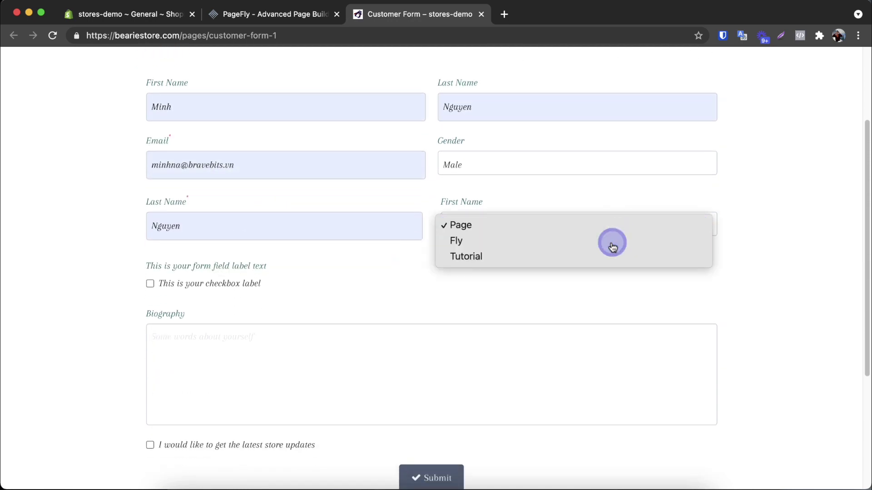
click(612, 246)
scroll(374, 251, down, 4)
click(239, 194)
click(222, 353)
Enter Hello in the Biography field and submit the customer form.
click(262, 248)
text(Hello)
click(429, 402)
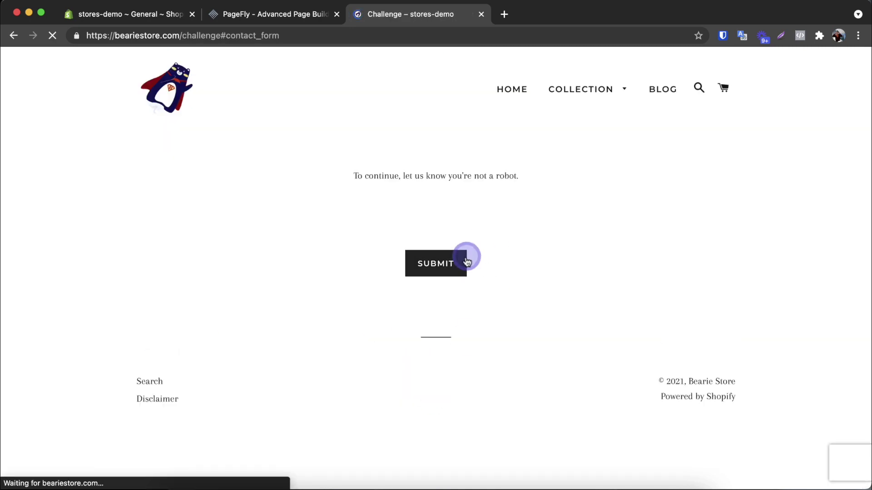
Complete the reCAPTCHA by selecting the traffic light squares, submit the challenge, and check the area below the form's Submit button.
click(361, 215)
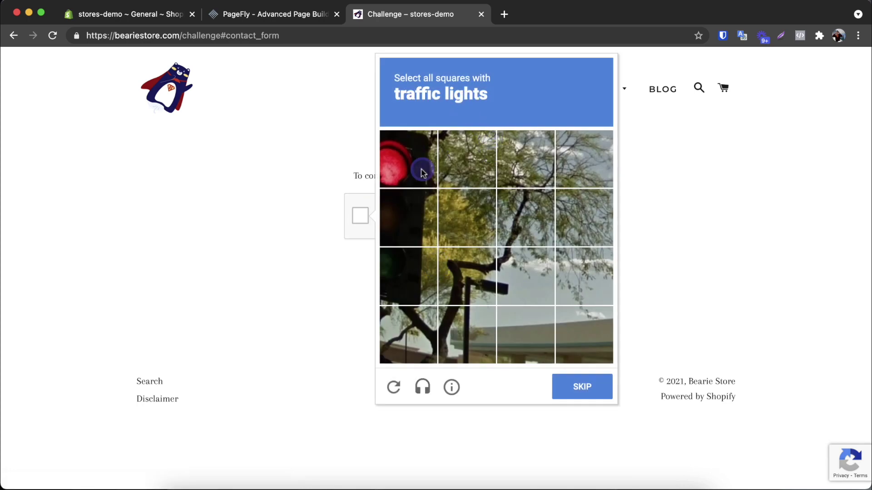
click(422, 169)
click(413, 220)
click(409, 272)
click(571, 386)
click(447, 265)
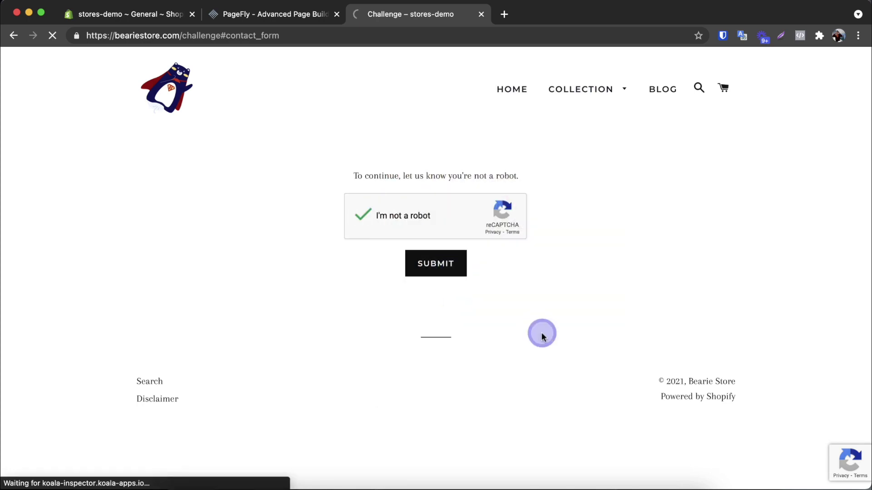
scroll(541, 331, down, 8)
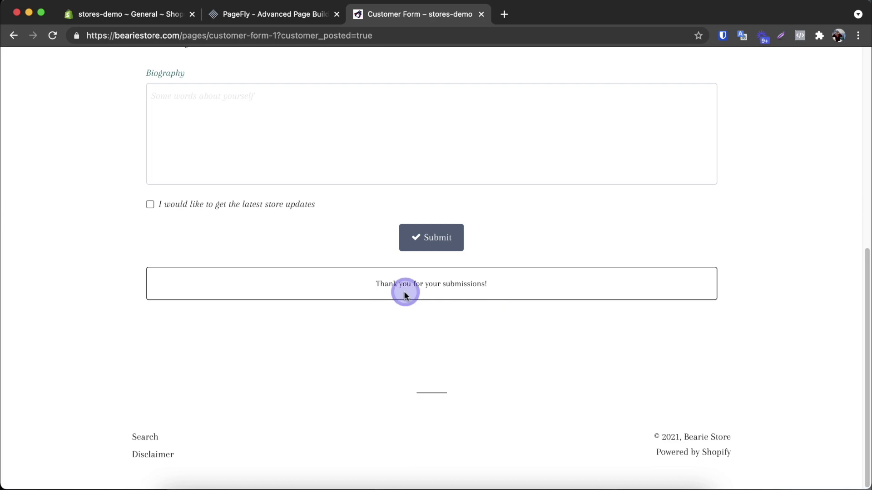